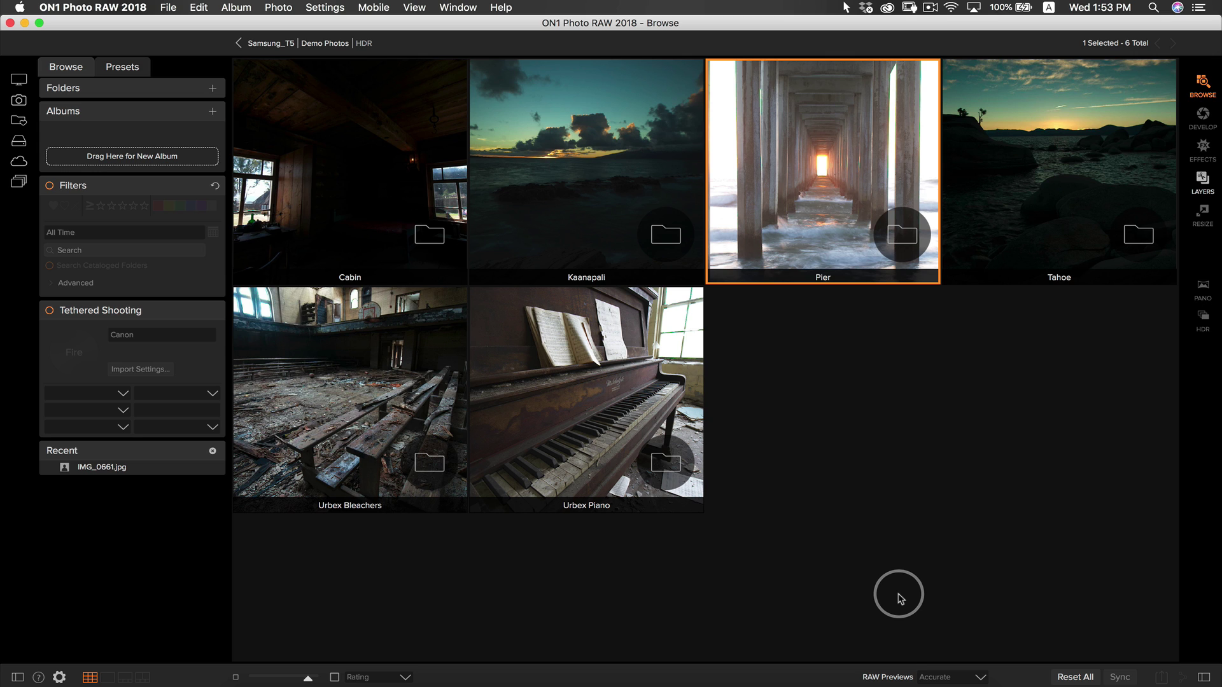
Open the Pier folder and create an HDR from all three of its bracketed photos
double_click(827, 228)
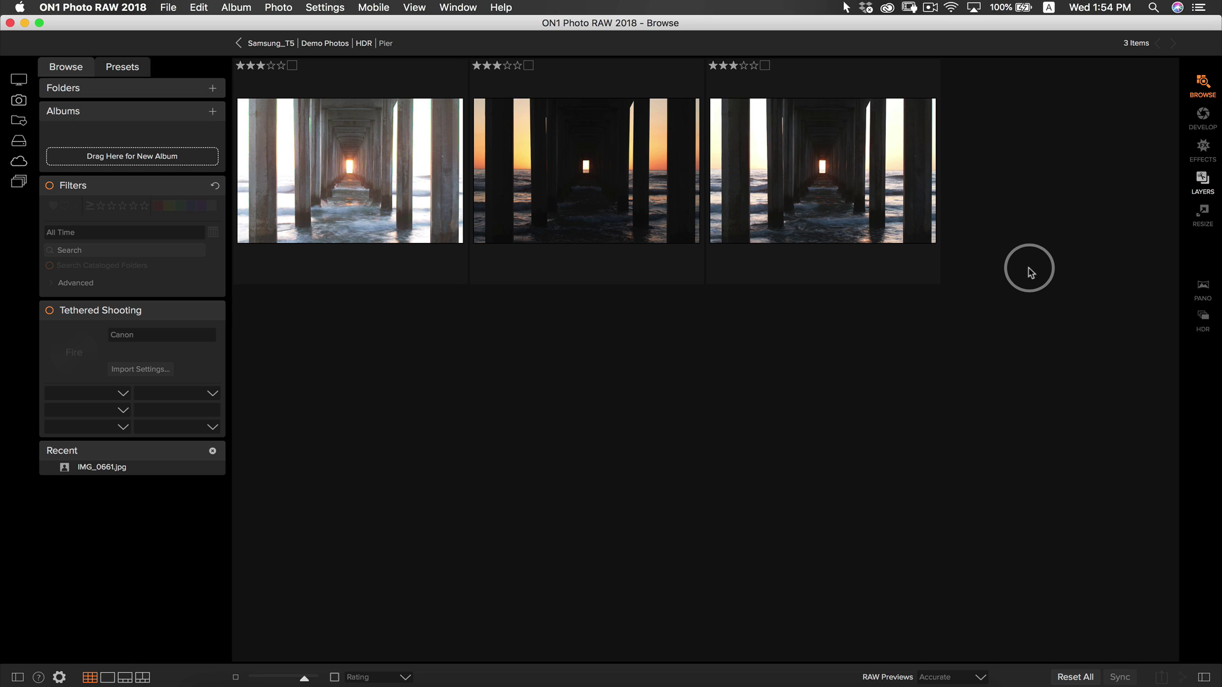
click(871, 202)
shift+click(398, 171)
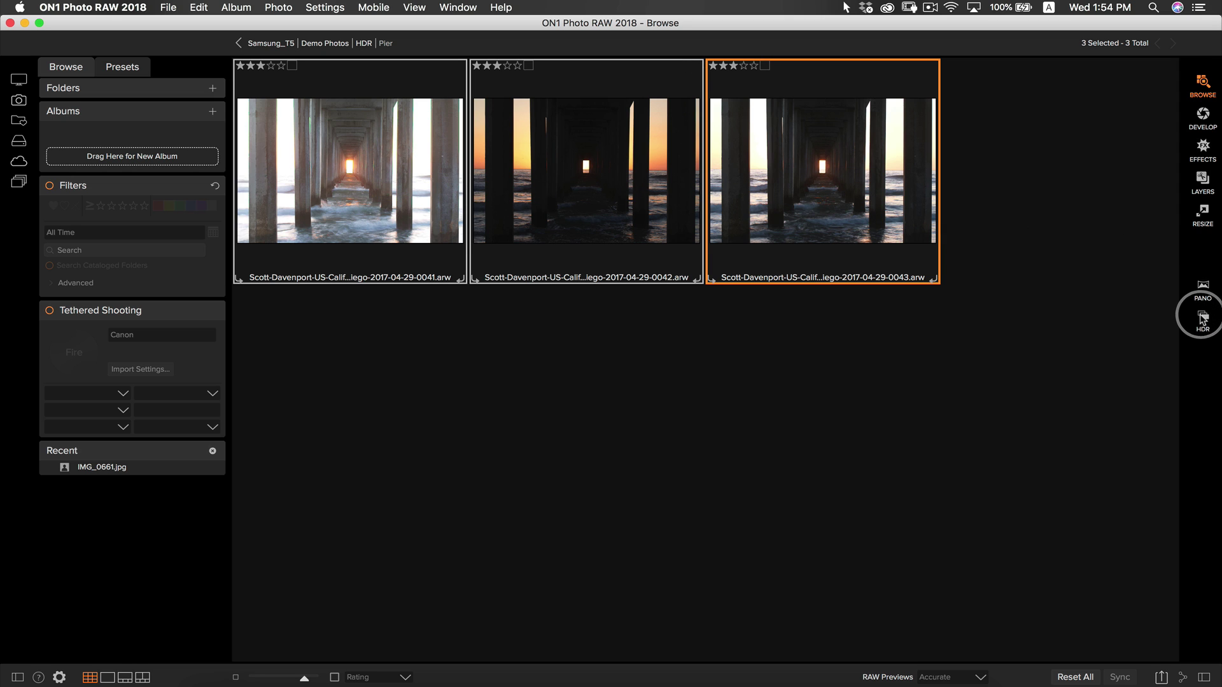
click(1202, 320)
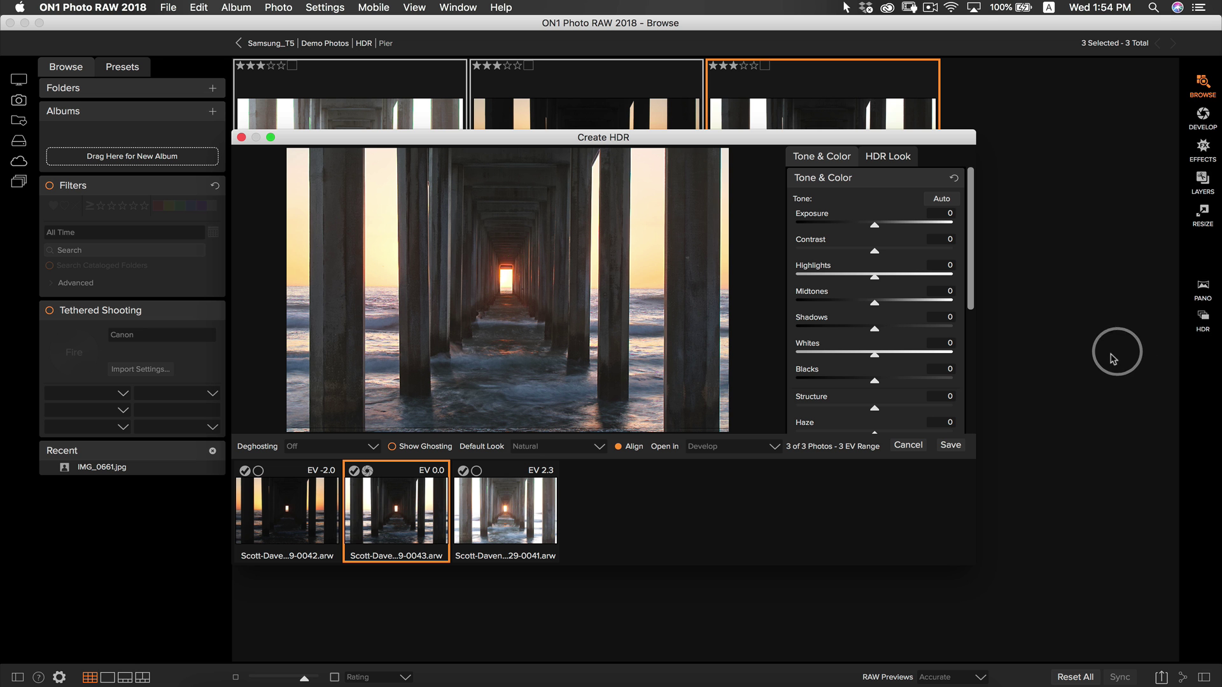
Try High deghosting on the HDR preview, checking it with the EV -2.0 frame selected, and return deghosting to Off
click(374, 450)
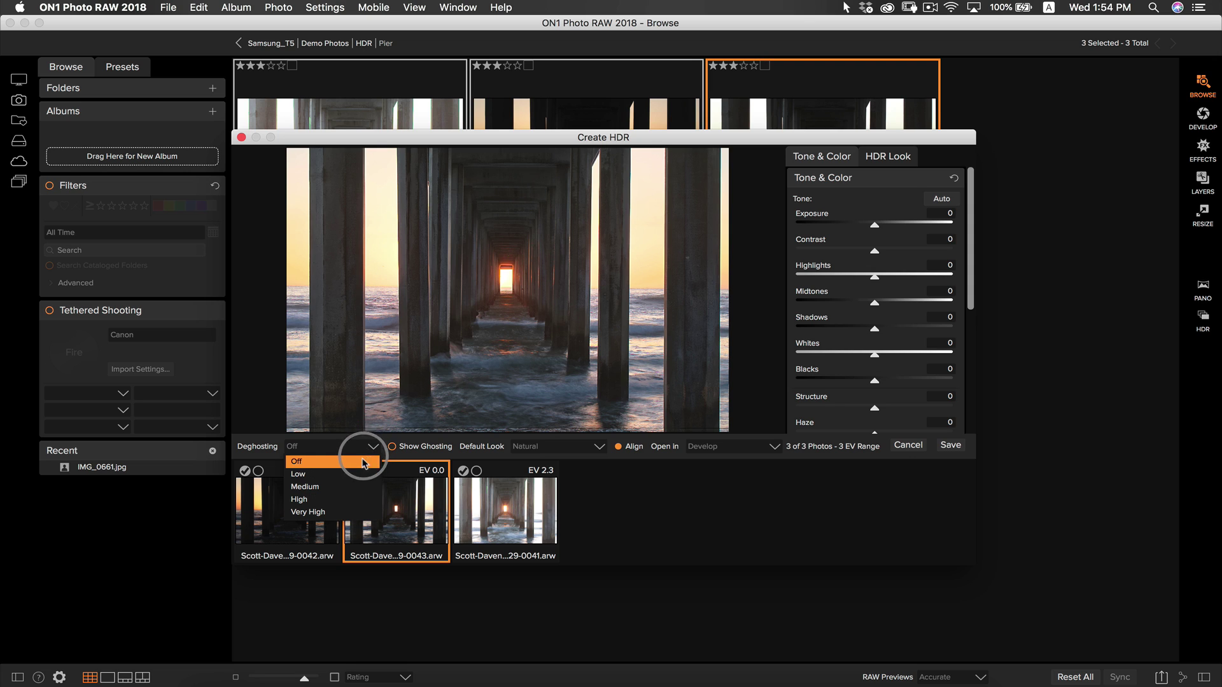
click(353, 502)
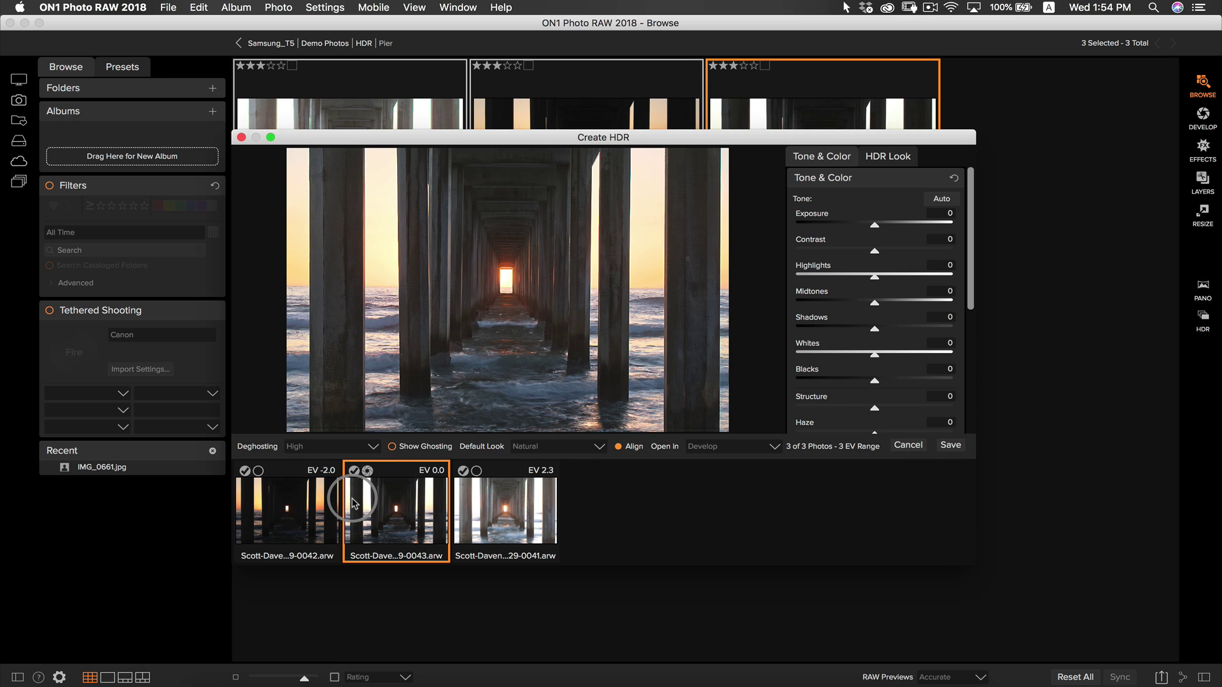
click(320, 509)
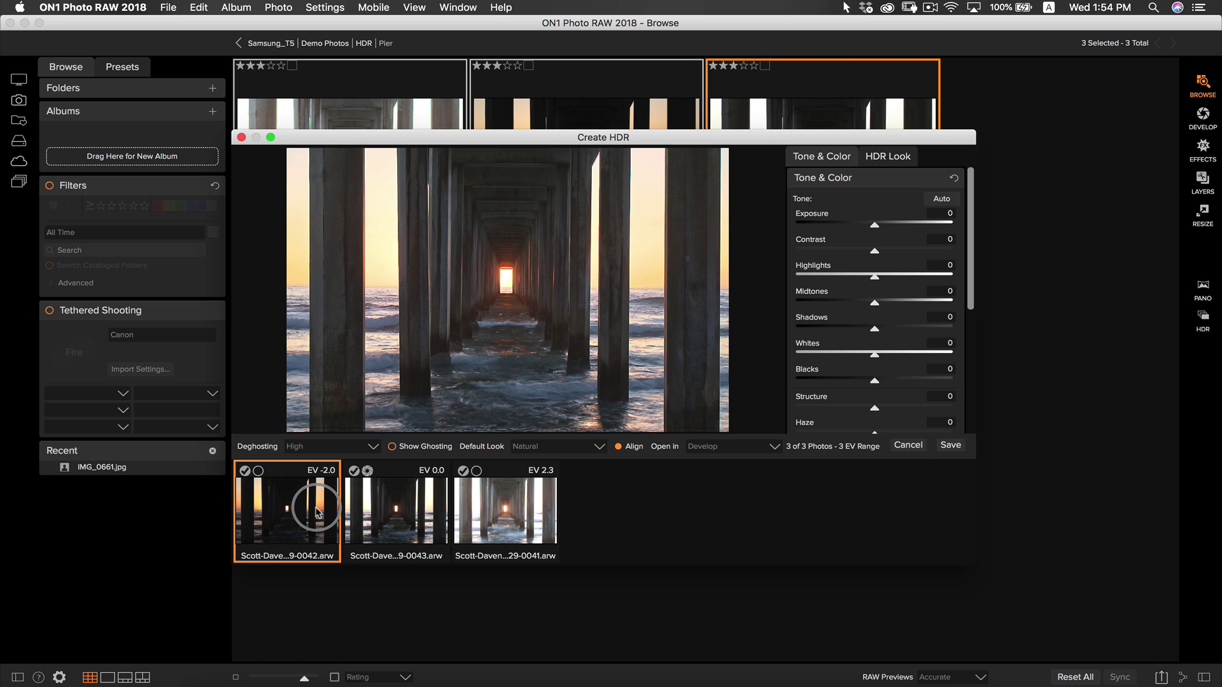
click(372, 451)
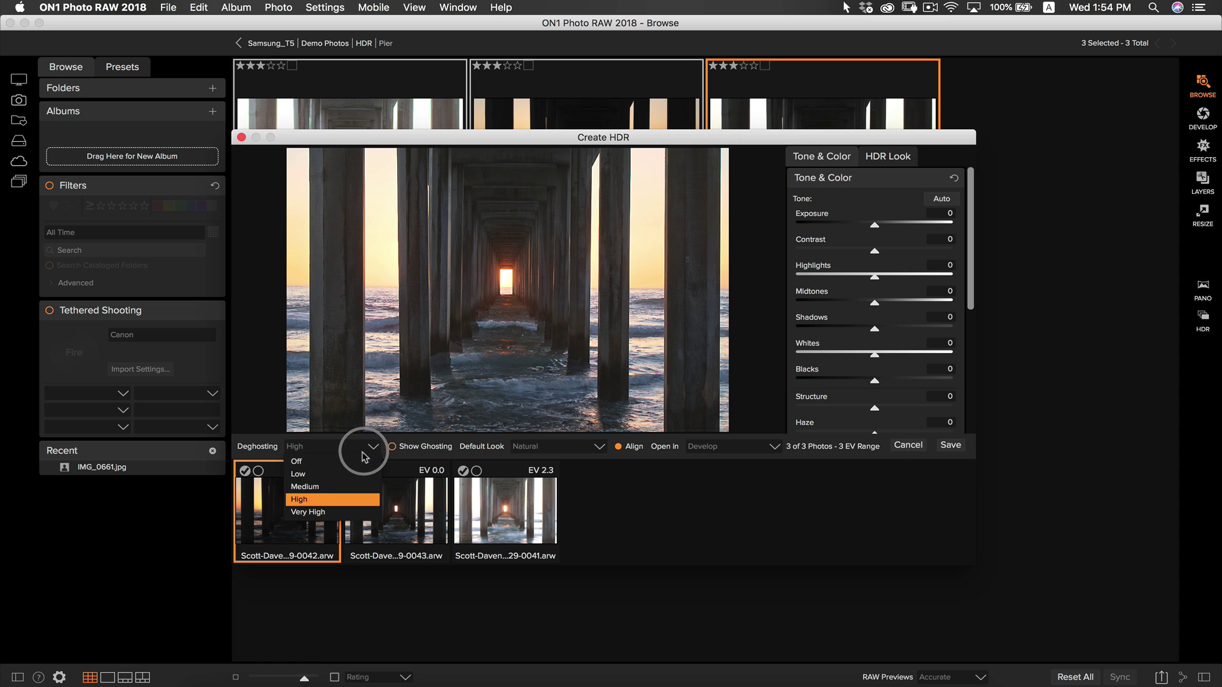
click(355, 459)
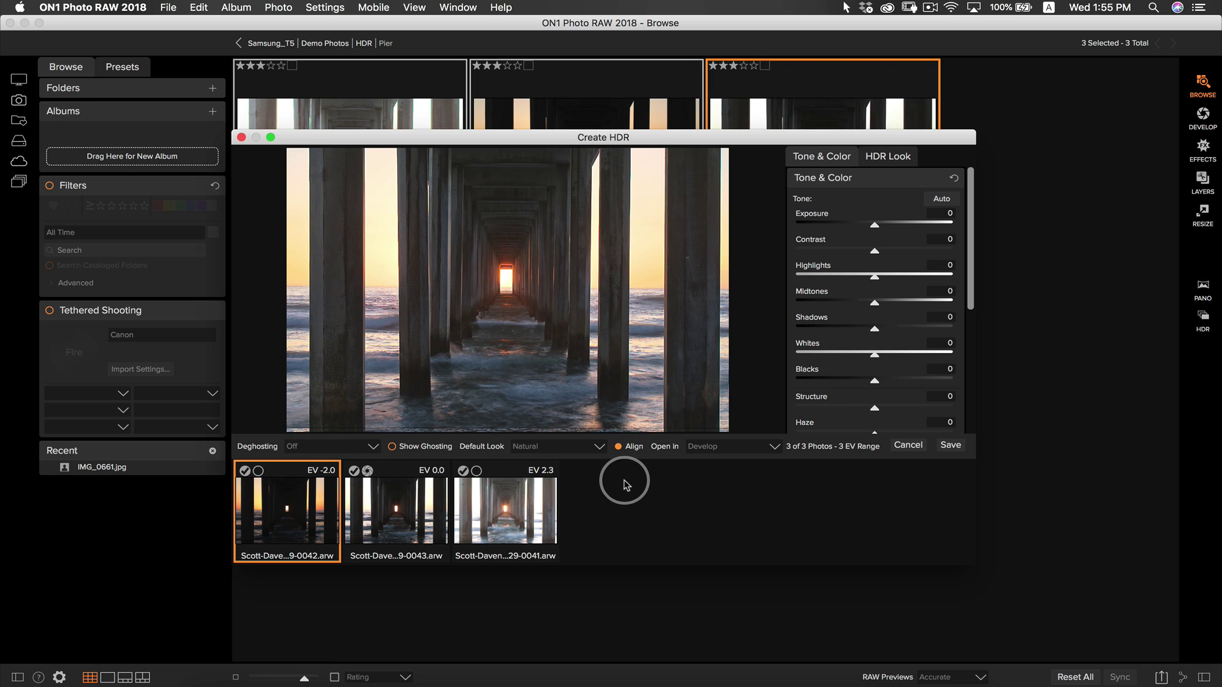
Try Very High deghosting with the EV 2.3 and EV -2.0 frames selected, and switch deghosting back to Off
click(509, 507)
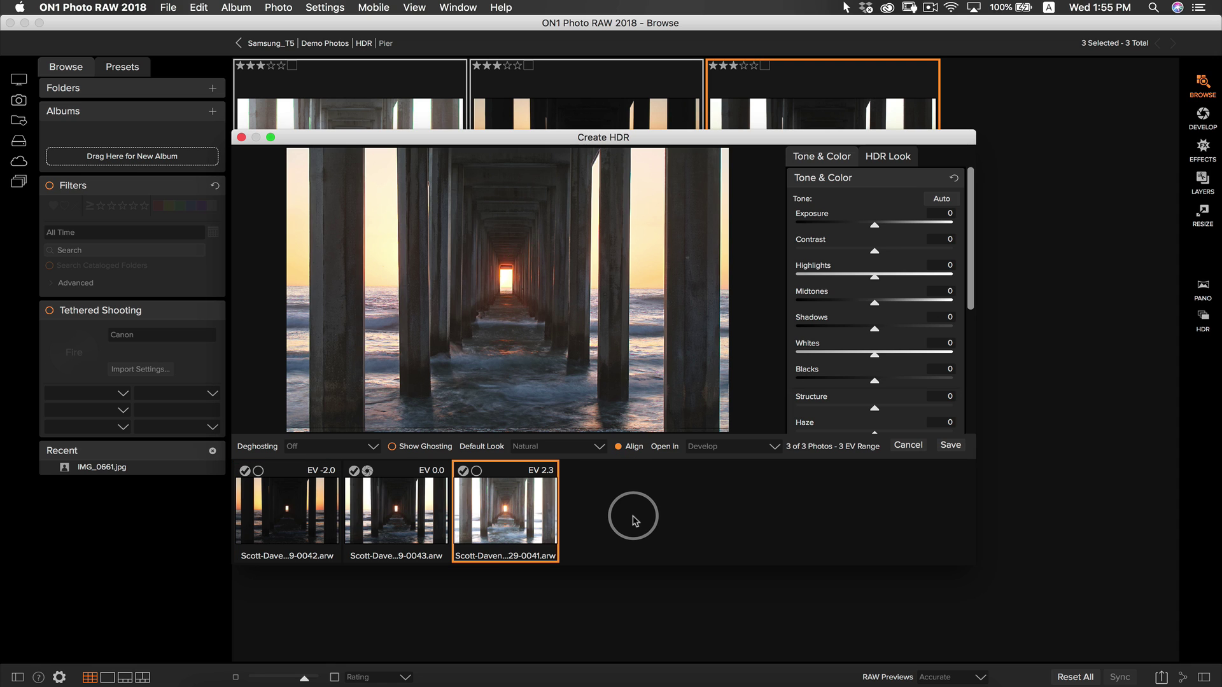
click(338, 447)
click(342, 511)
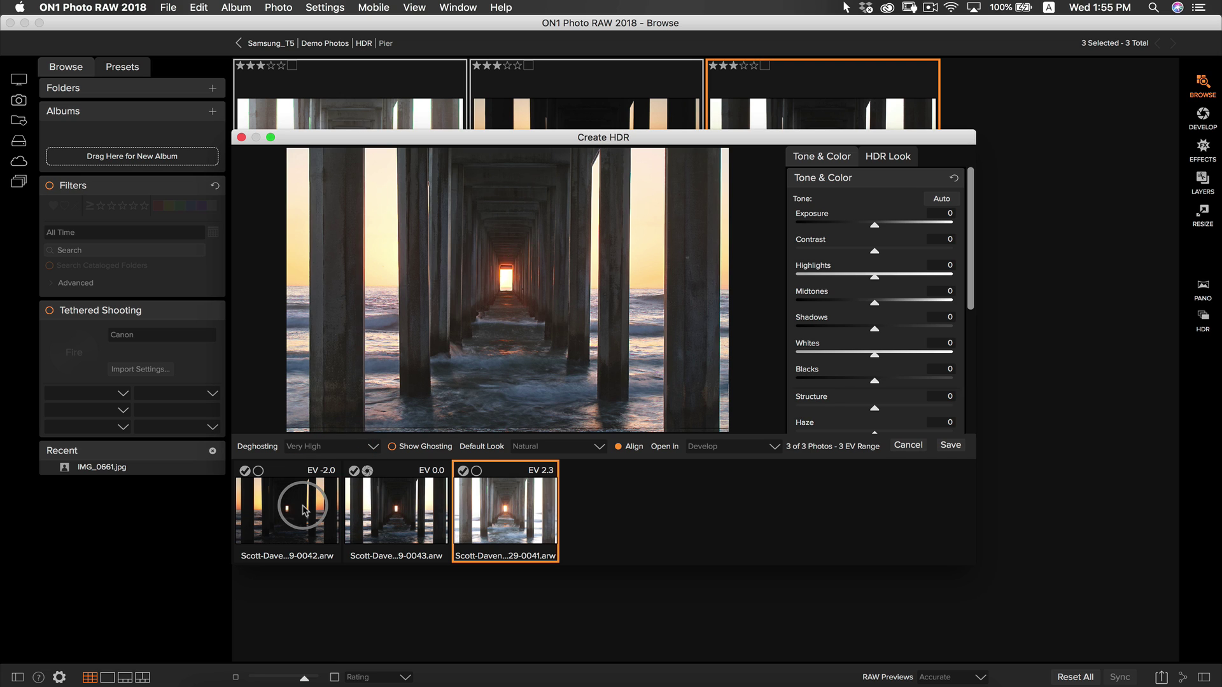
click(323, 475)
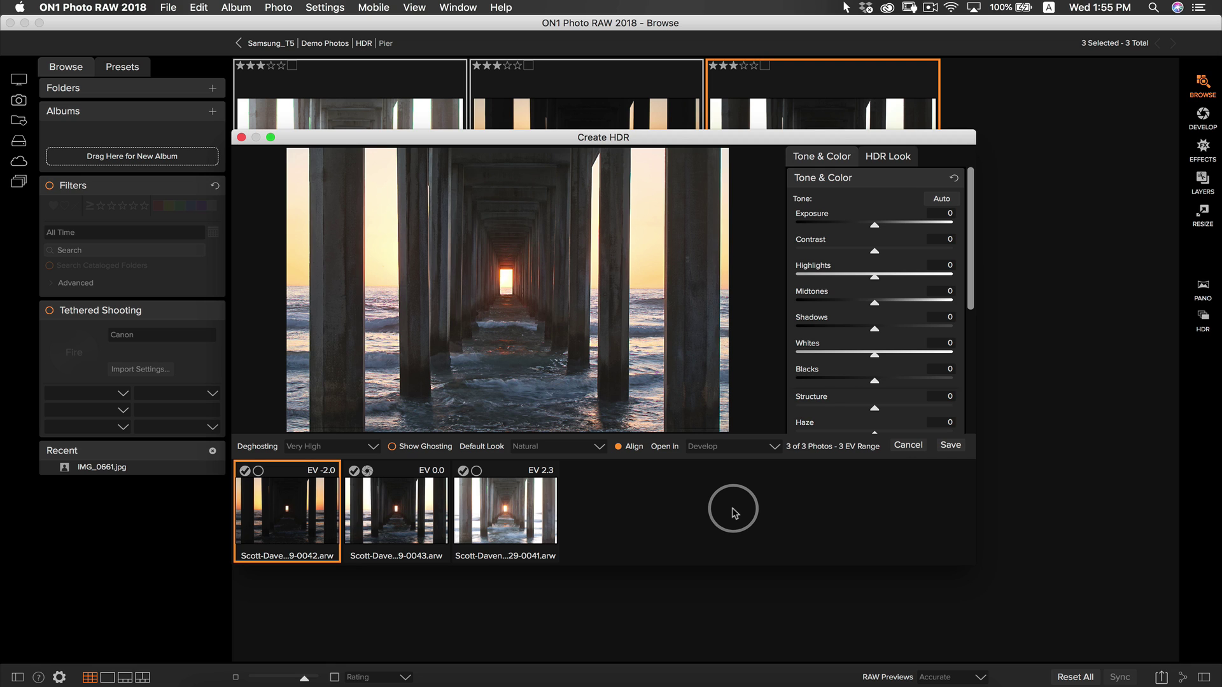
click(370, 446)
click(361, 461)
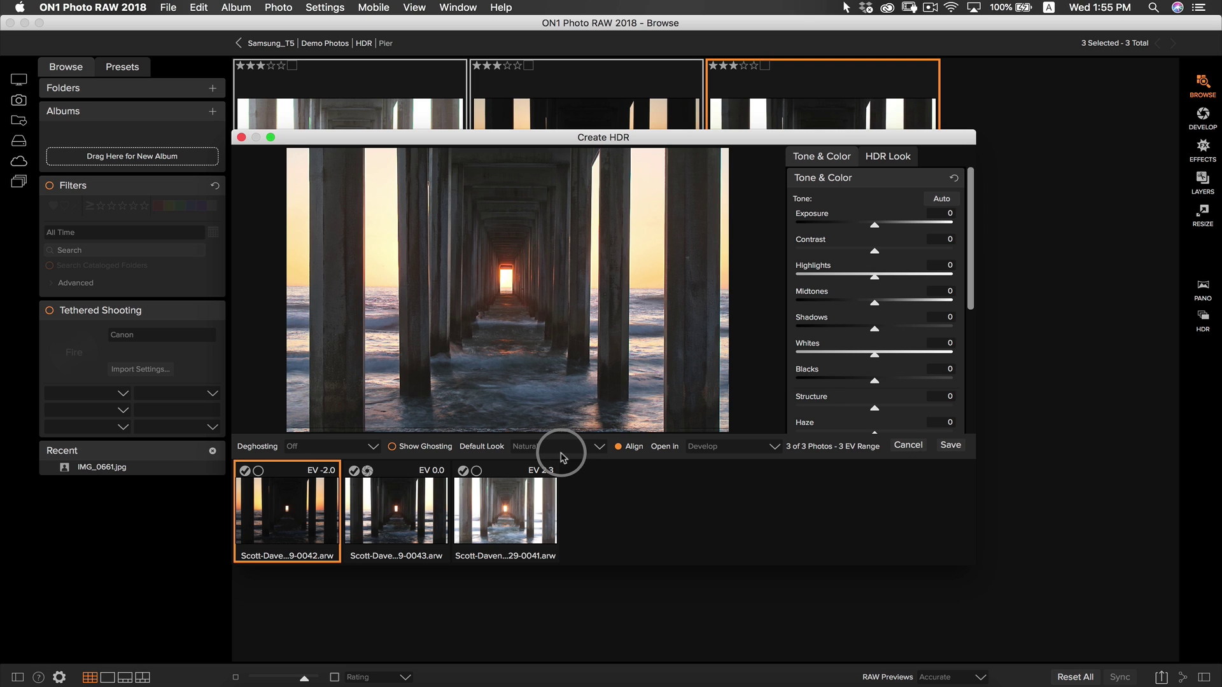
Choose Effects as the module in which the merged HDR opens
click(733, 450)
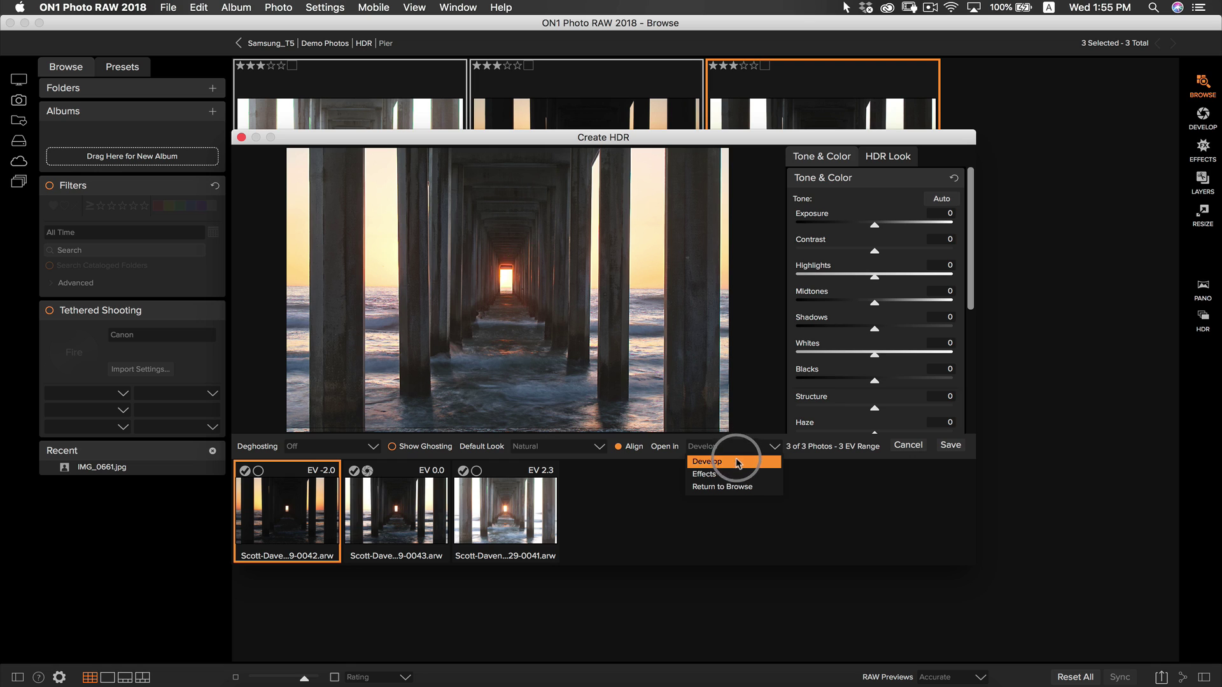
click(738, 474)
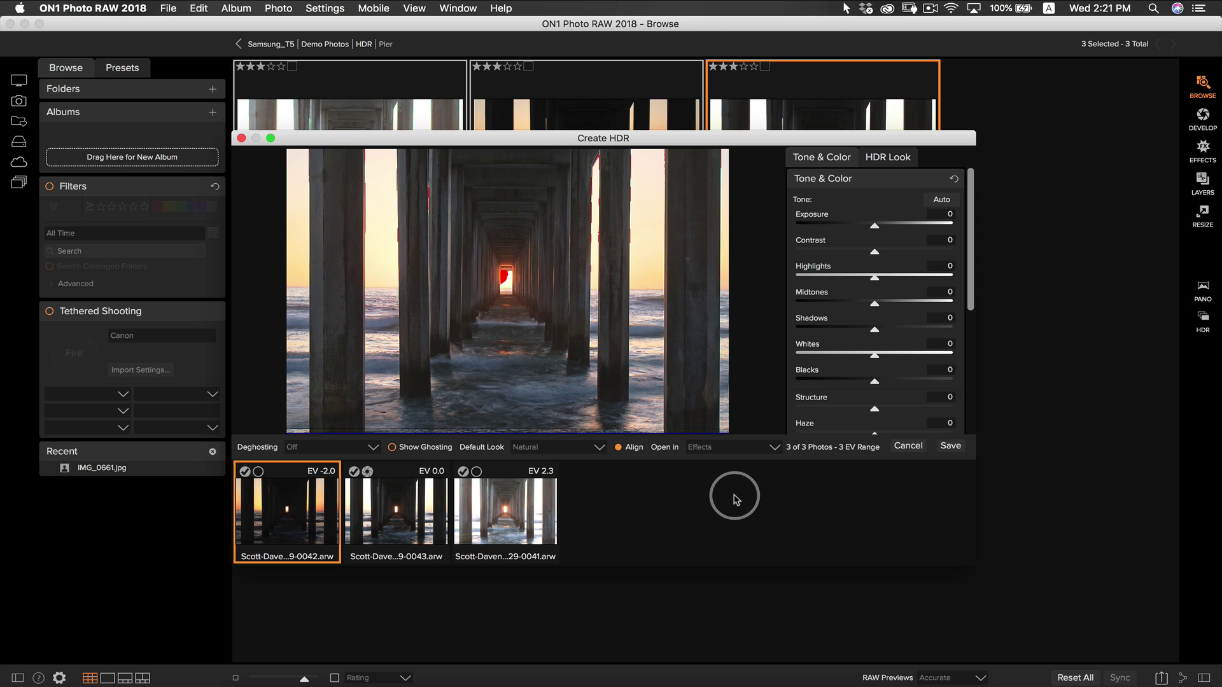
Set the HDR's tone to Exposure -0.6, Contrast 13, Highlights -6 and Midtones -6
drag(873, 228, 868, 230)
drag(865, 230, 864, 229)
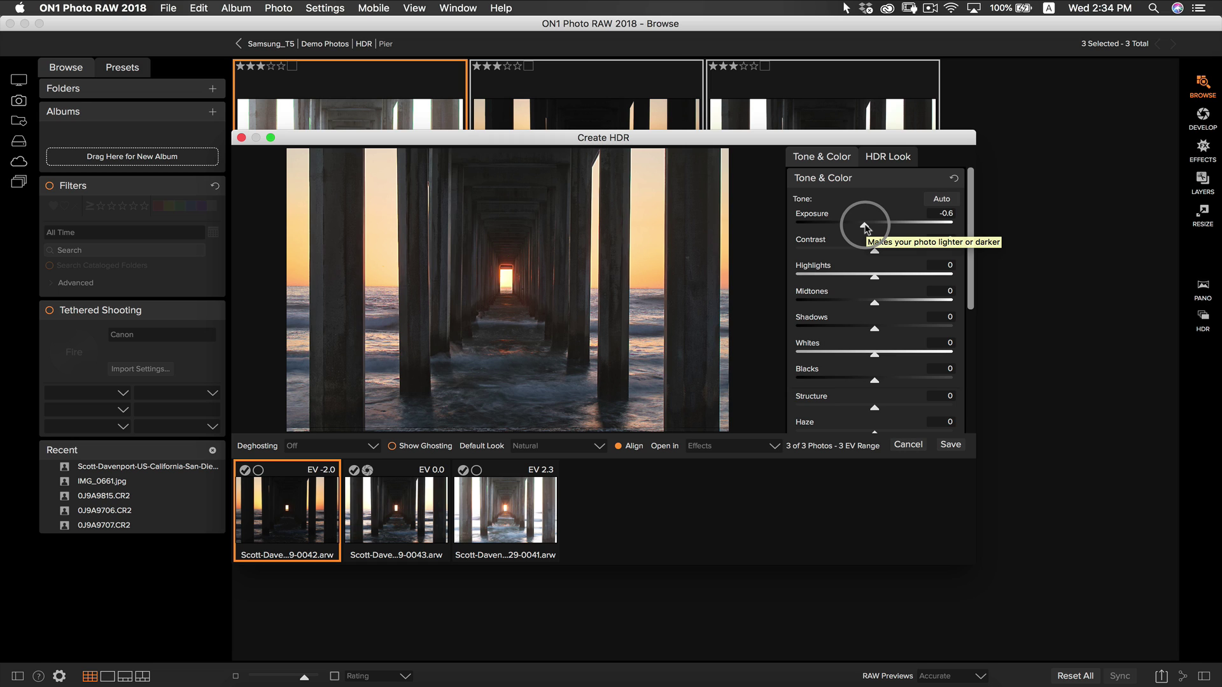
drag(875, 250, 885, 253)
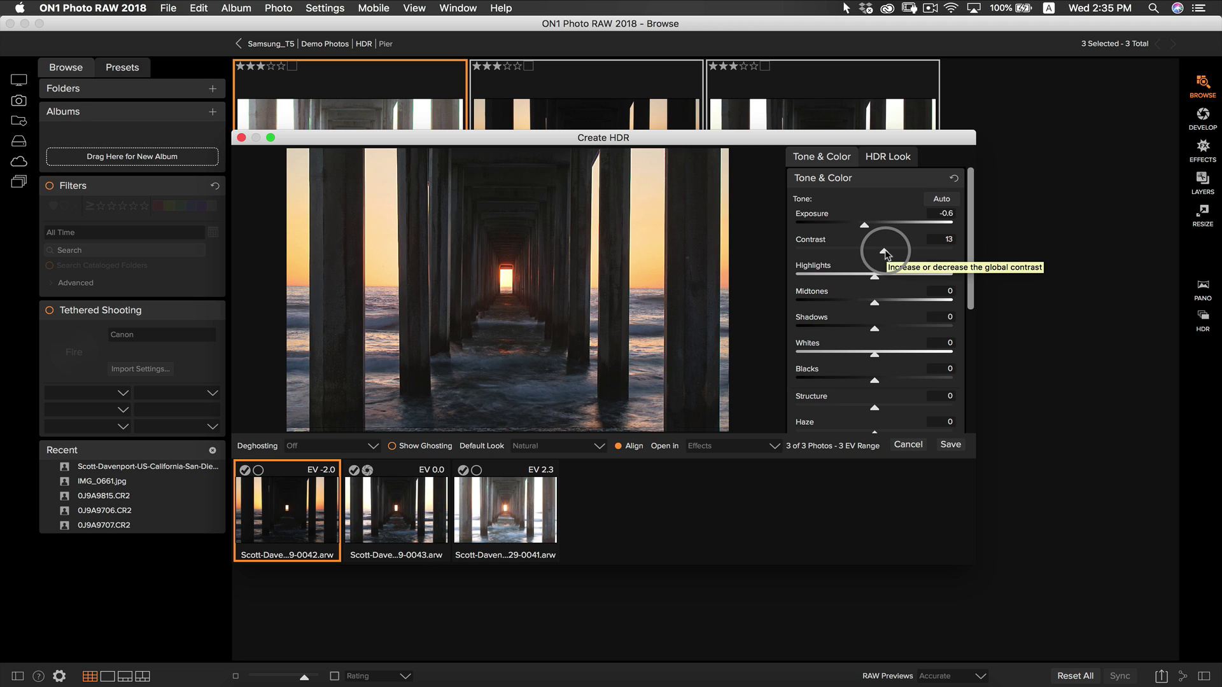
drag(874, 275, 871, 306)
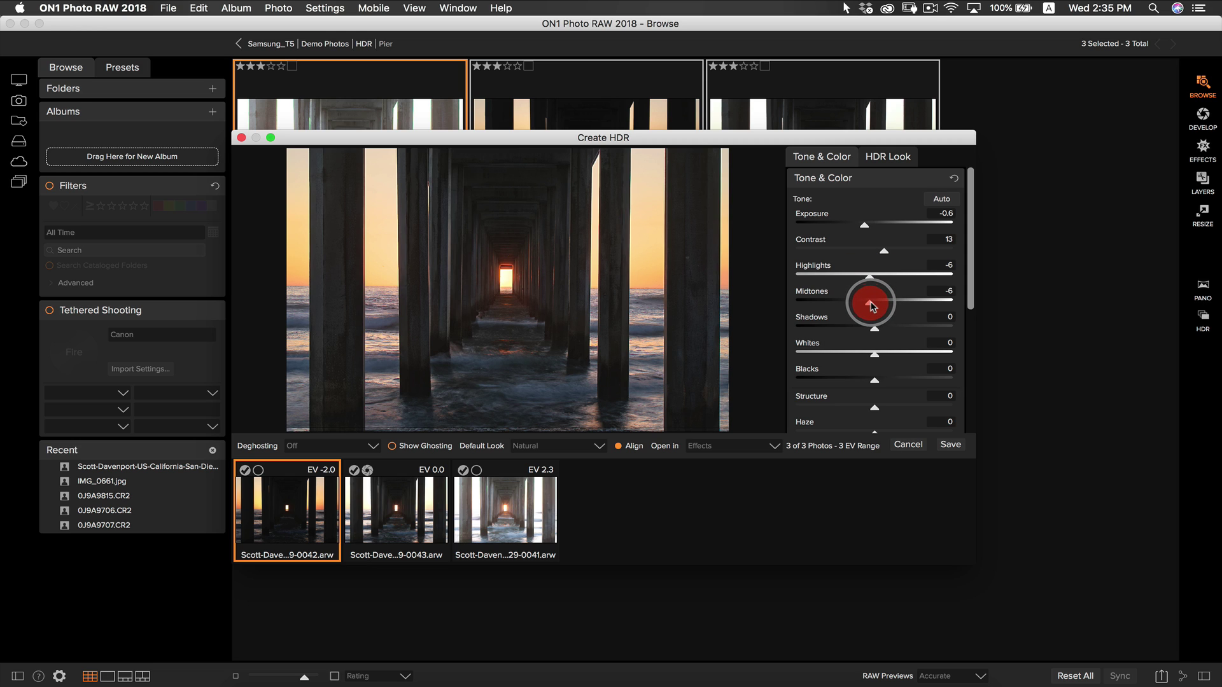
drag(870, 306, 870, 308)
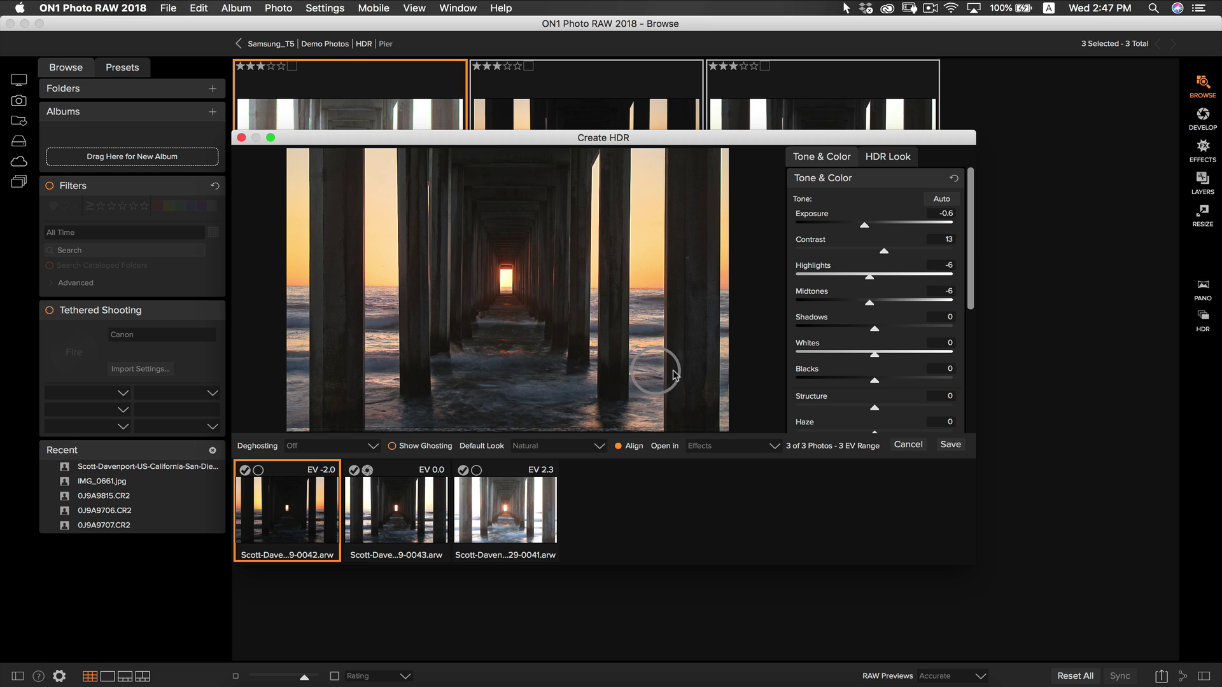
Set Shadows to 15 and Blacks to -54, and warm the color Temperature to 5175
click(875, 329)
drag(874, 329, 887, 330)
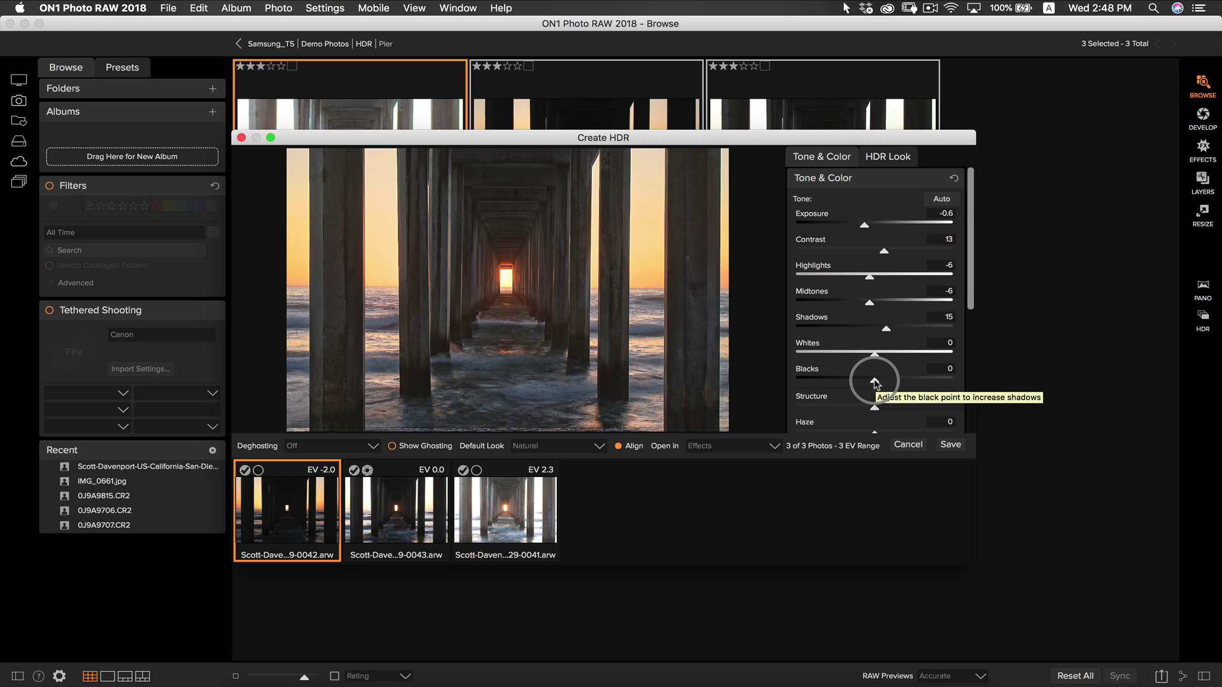
drag(875, 382, 832, 383)
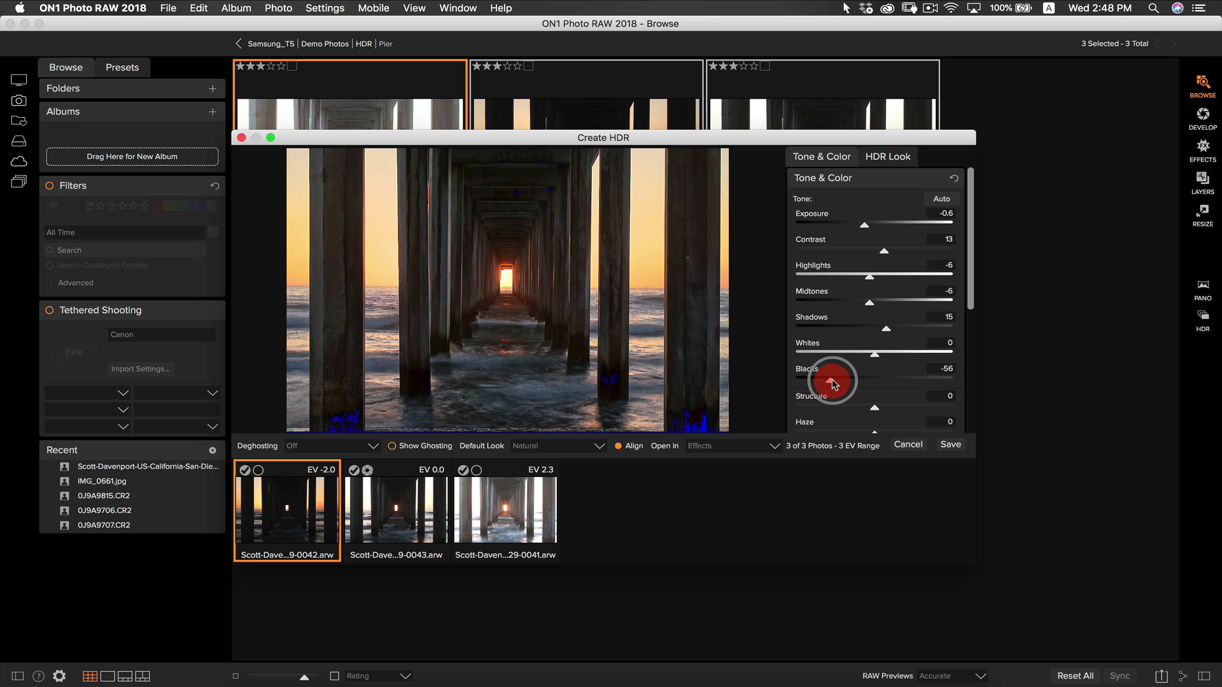
drag(833, 383, 833, 383)
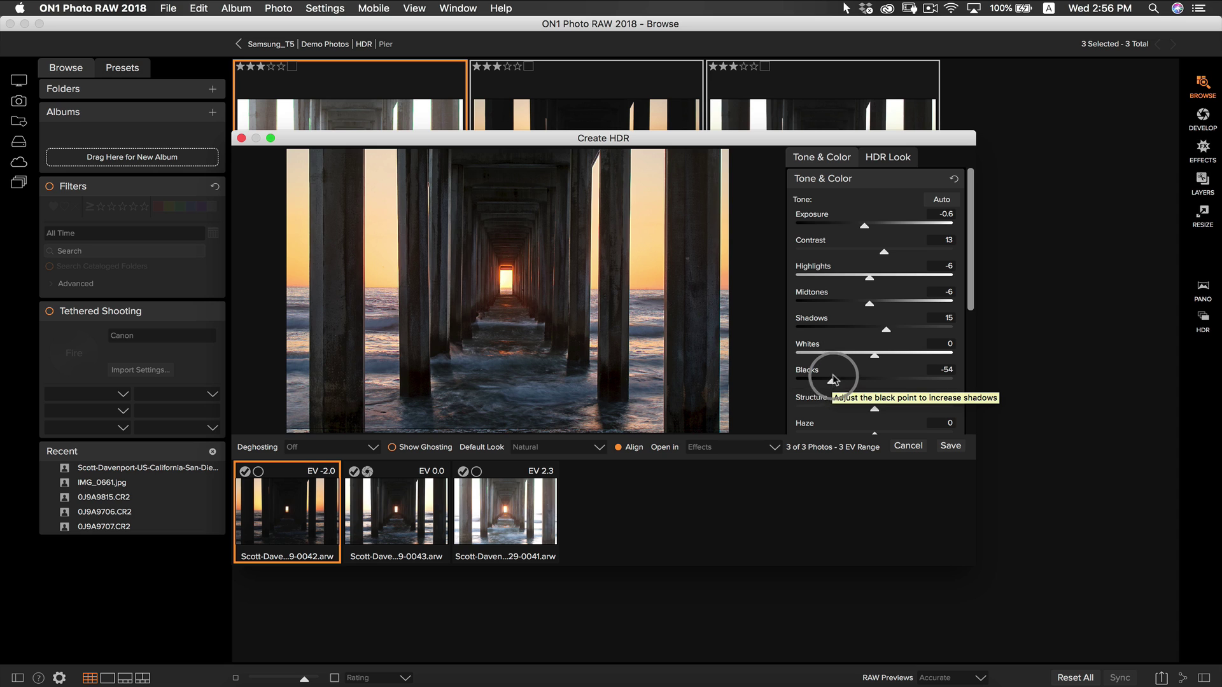
scroll(835, 375, down, 5)
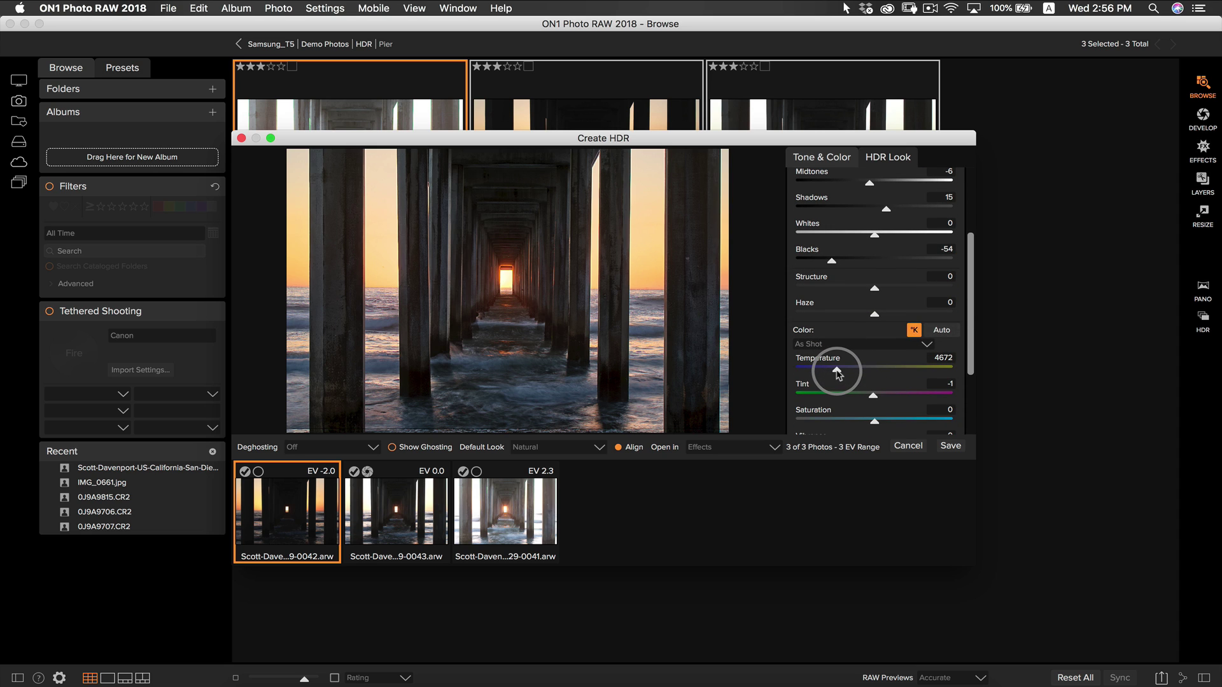
drag(838, 369, 845, 370)
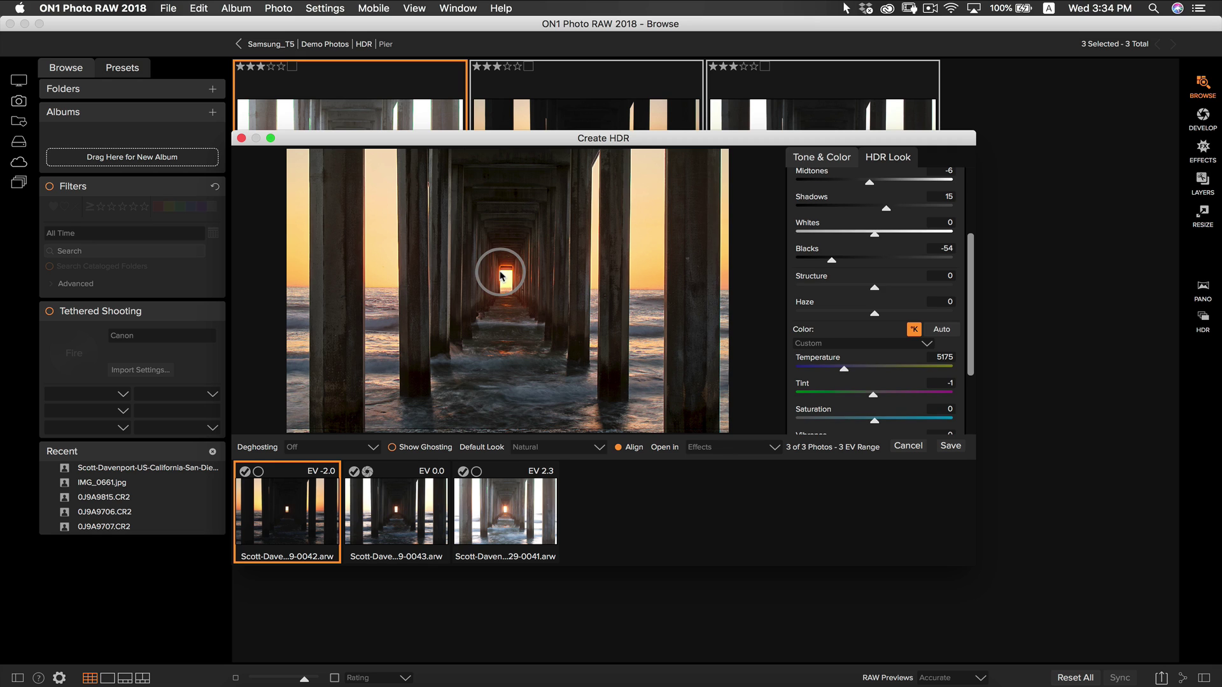
Apply the Natural HDR look and set its Detail to 26 and Clarity to 5
click(888, 157)
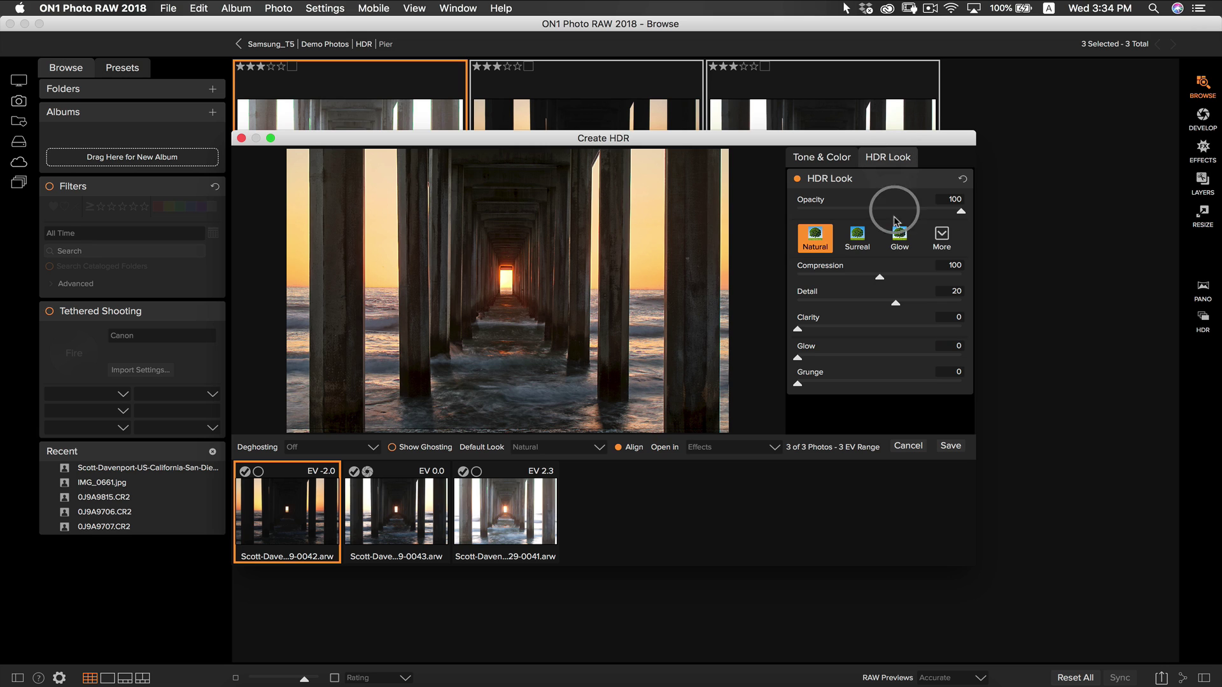
mouse_move(880, 277)
mouse_down()
mouse_move(962, 280)
mouse_move(795, 275)
mouse_move(869, 276)
mouse_up()
click(814, 237)
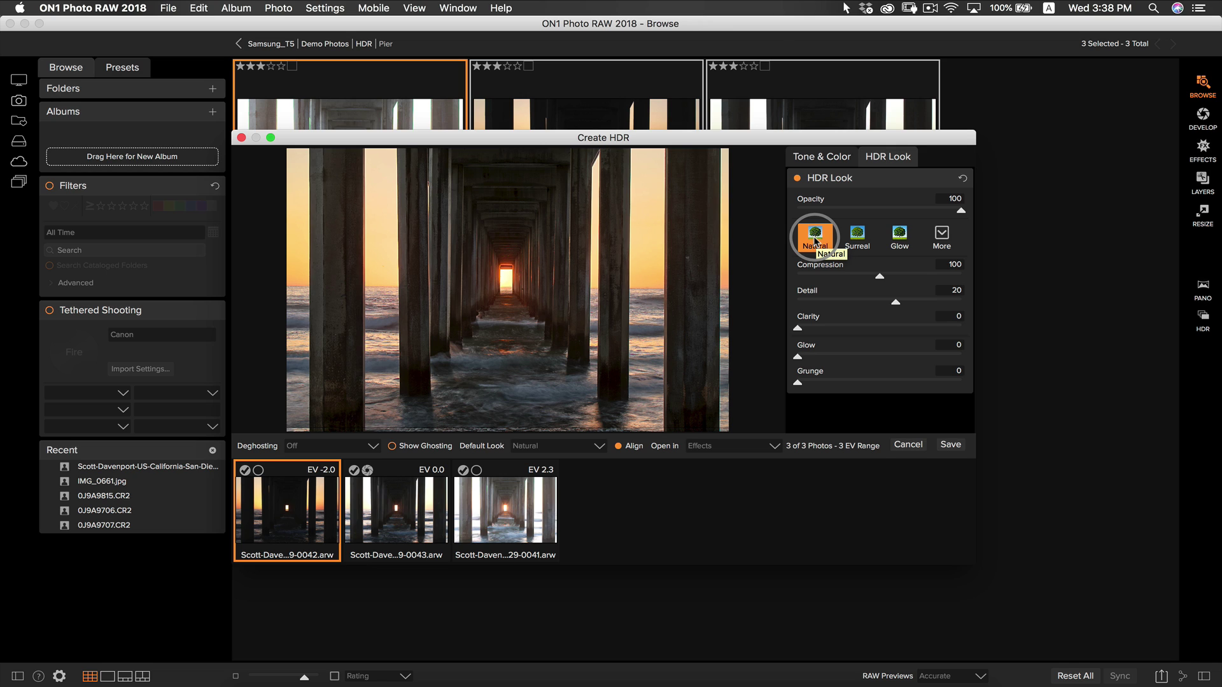
drag(894, 303, 791, 303)
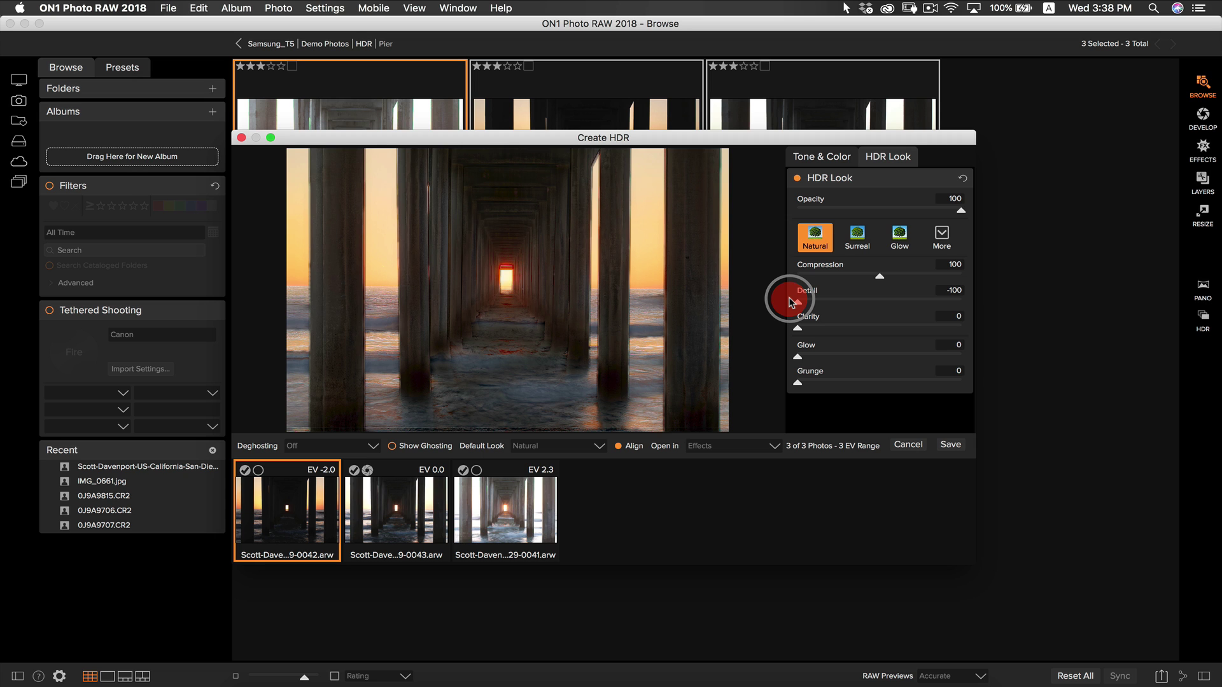
drag(791, 302, 899, 302)
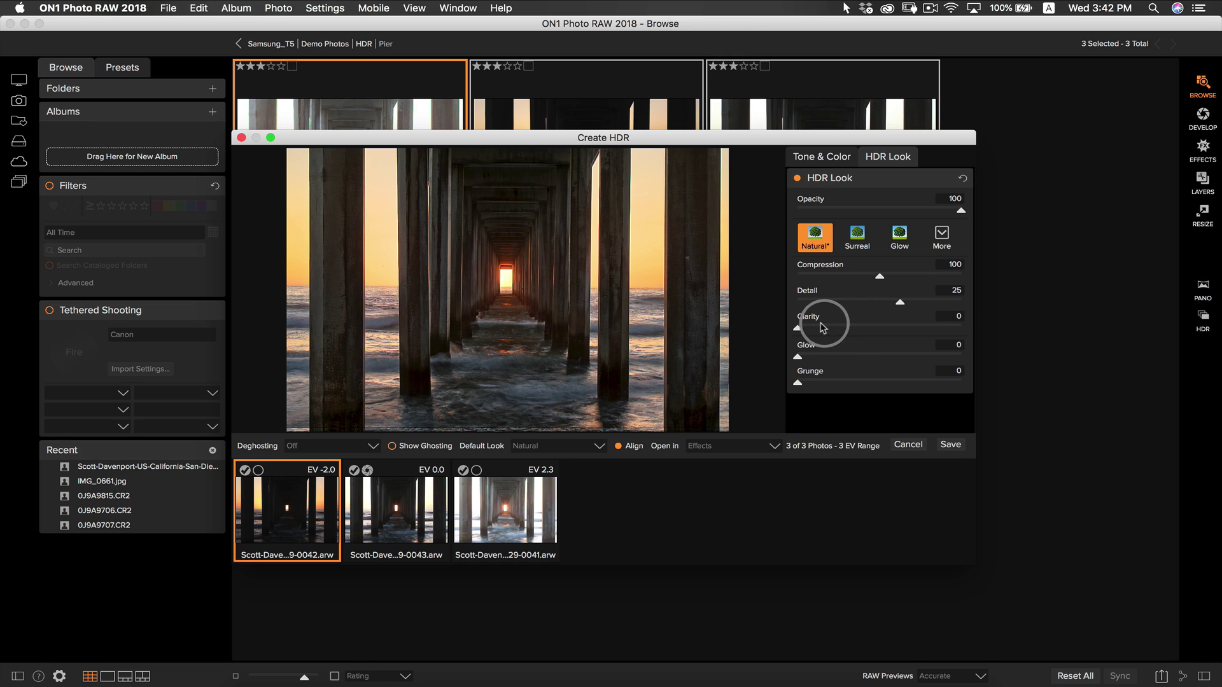
drag(797, 329, 808, 333)
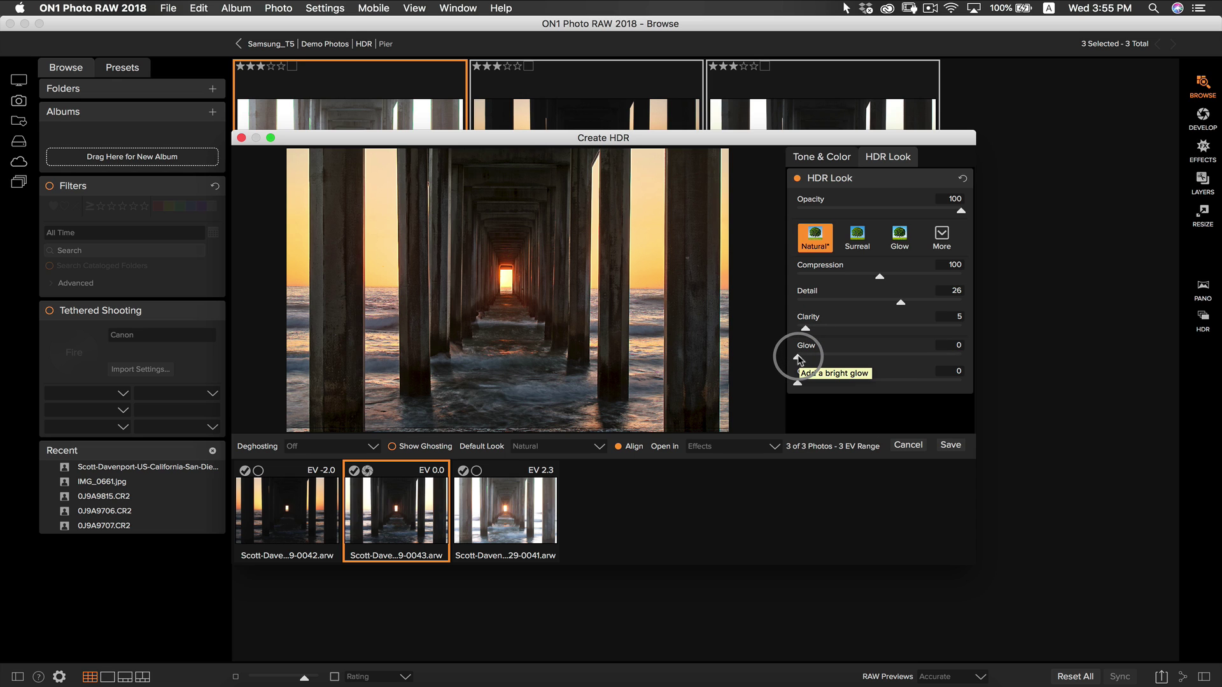
Try the HDR look's Glow at 100 and test Grunge, returning both to 0
drag(799, 358, 955, 358)
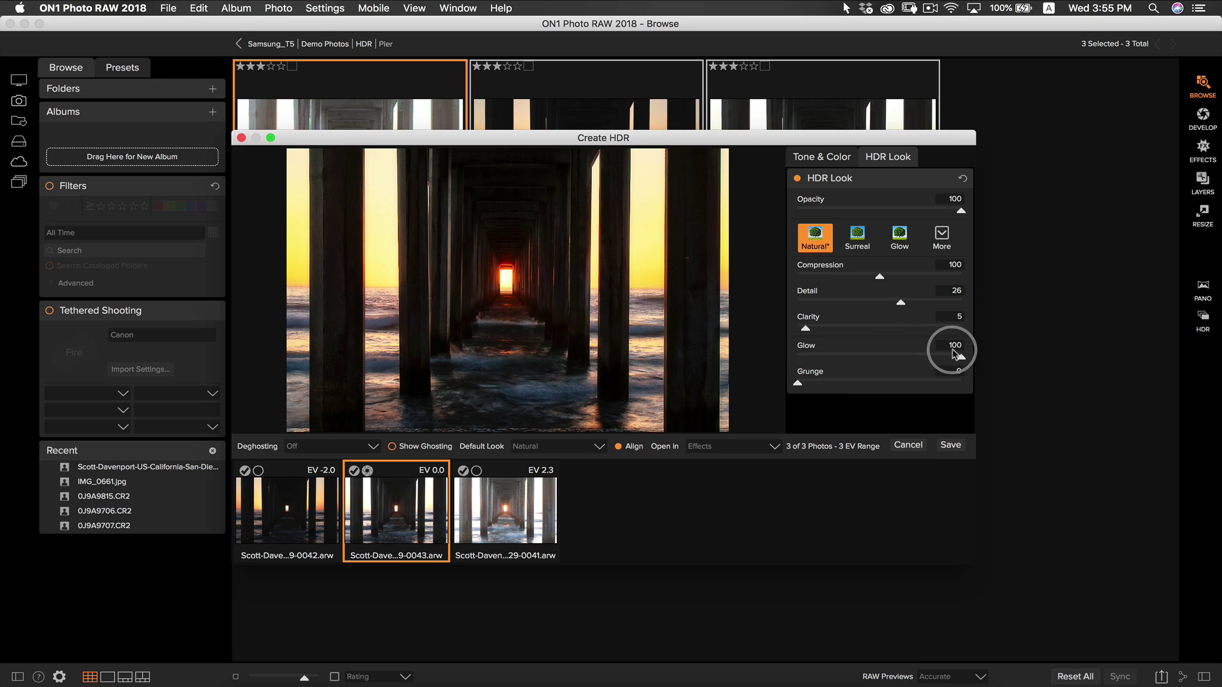
drag(961, 357, 793, 360)
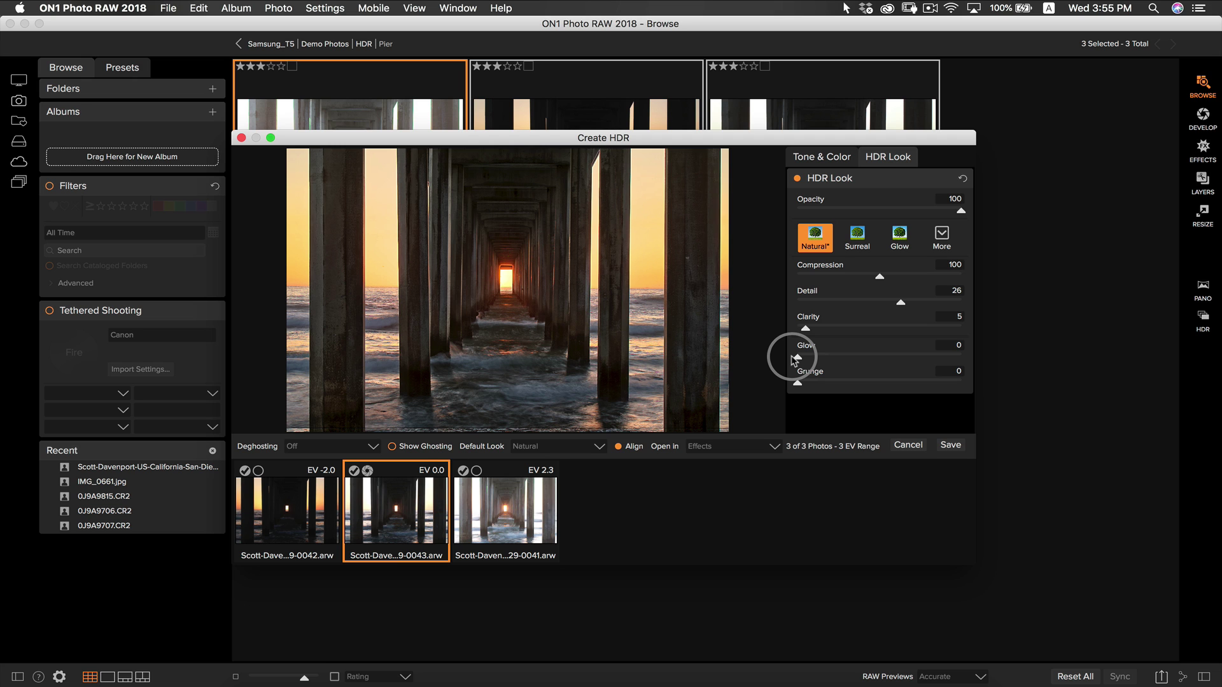
mouse_move(798, 382)
mouse_down()
mouse_move(963, 384)
mouse_move(792, 383)
mouse_up()
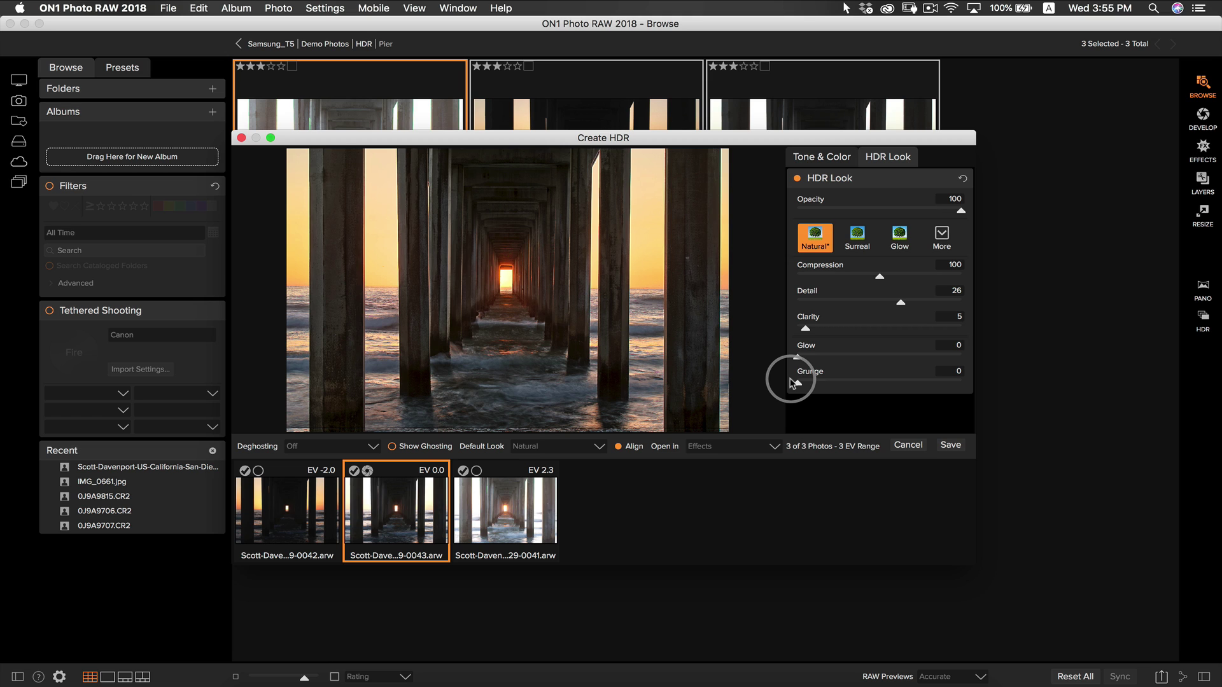
Save the HDR merge so that it opens in Effects
click(953, 447)
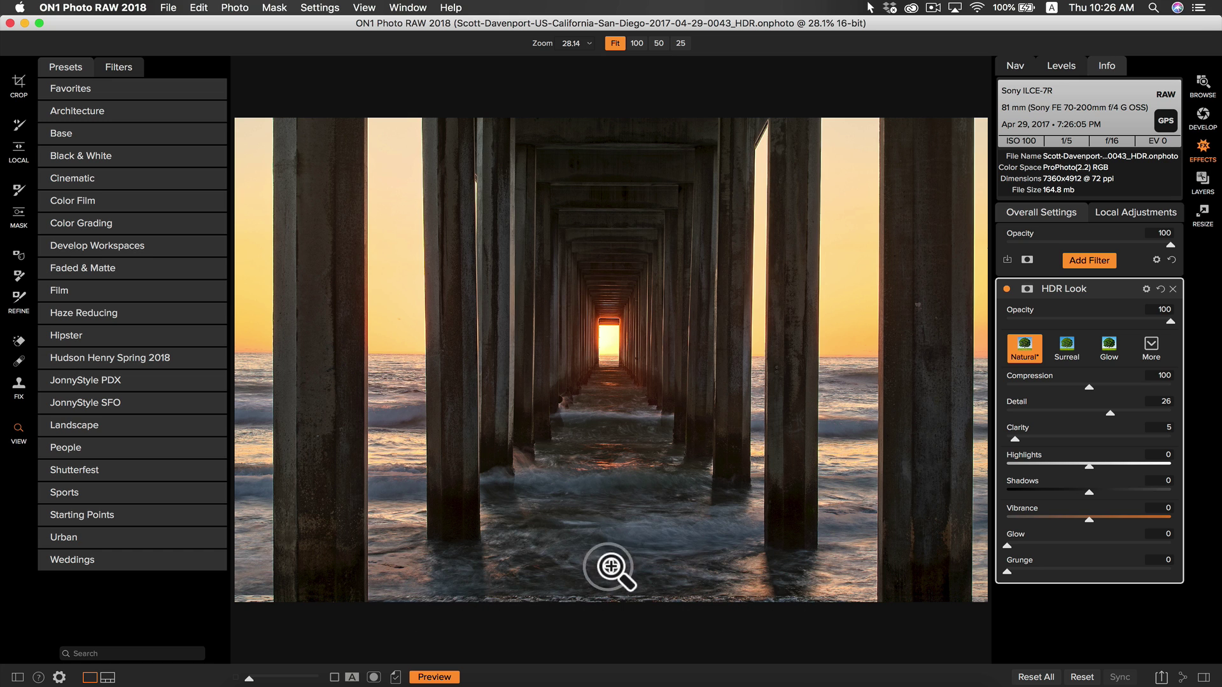
Tighten the freeform crop to about 7133 by 4760 pixels and reposition the photo inside the crop frame
click(19, 81)
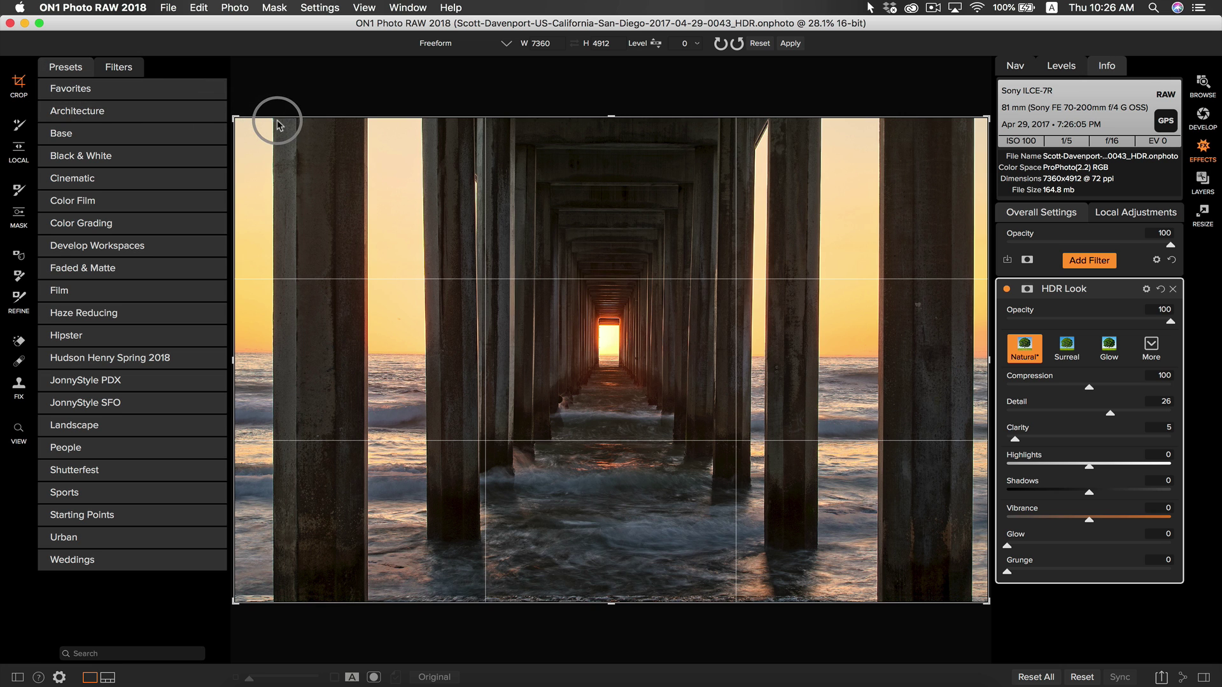
drag(235, 117, 249, 132)
drag(468, 210, 460, 259)
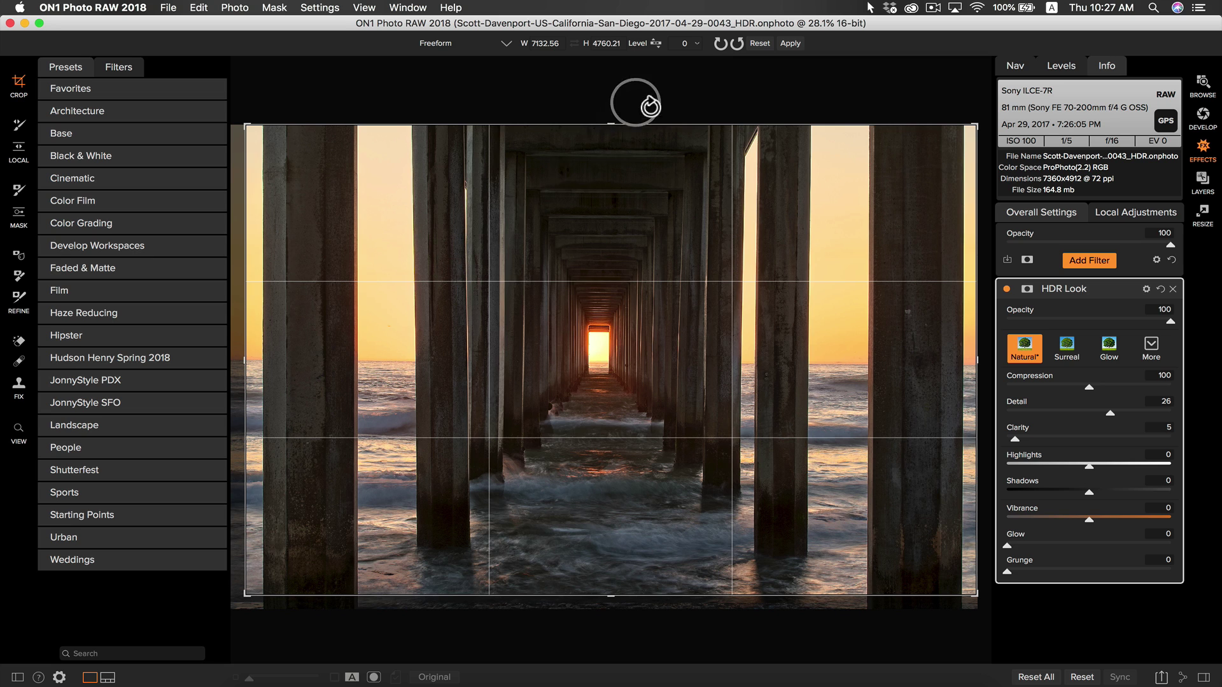
Level the photo along a horizontal crossbeam in the upper part of the pier and finish the crop
click(656, 47)
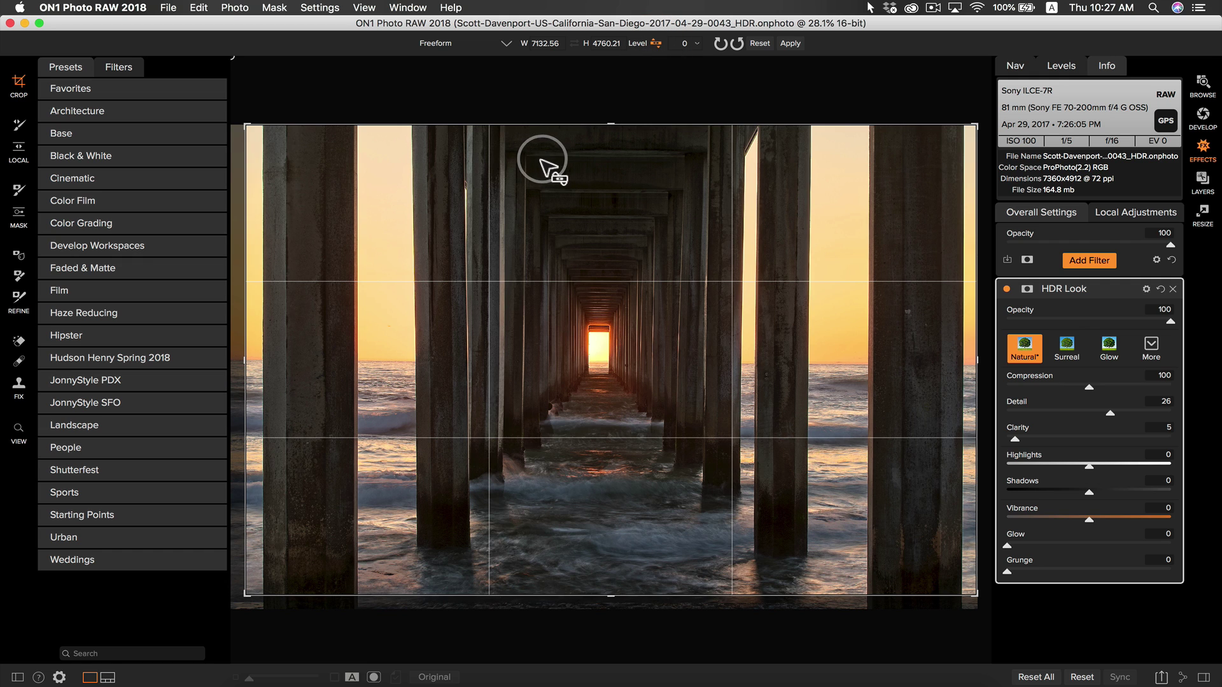
drag(526, 152, 681, 154)
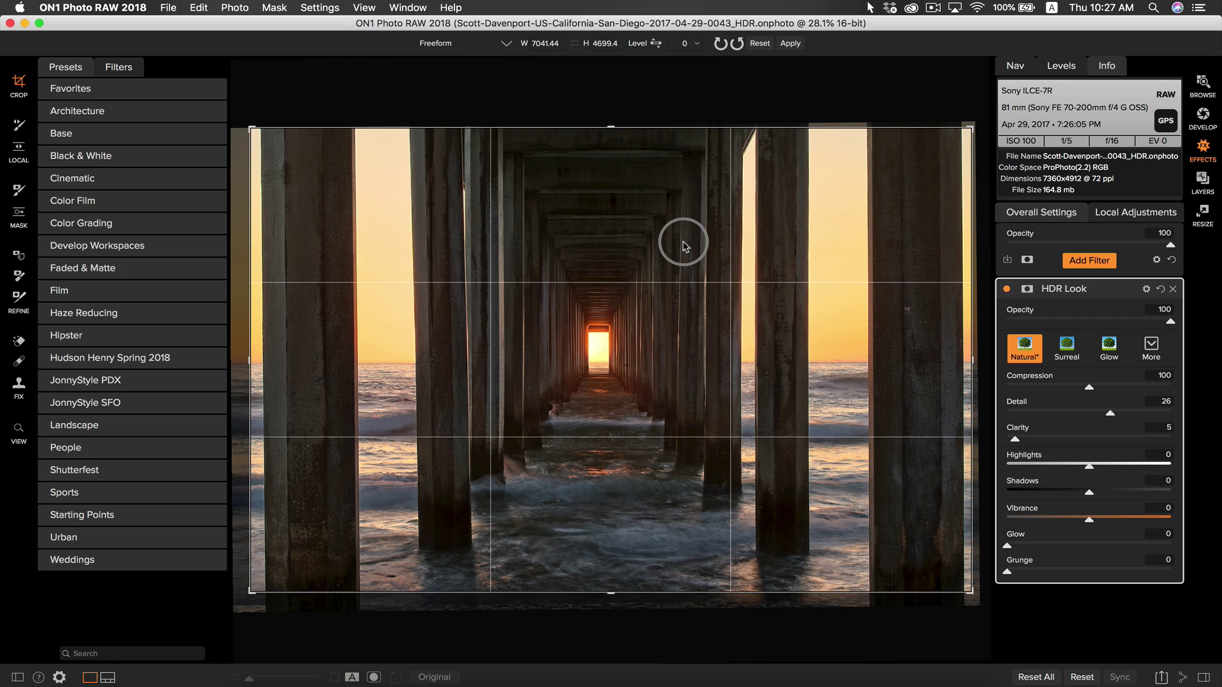
key(z)
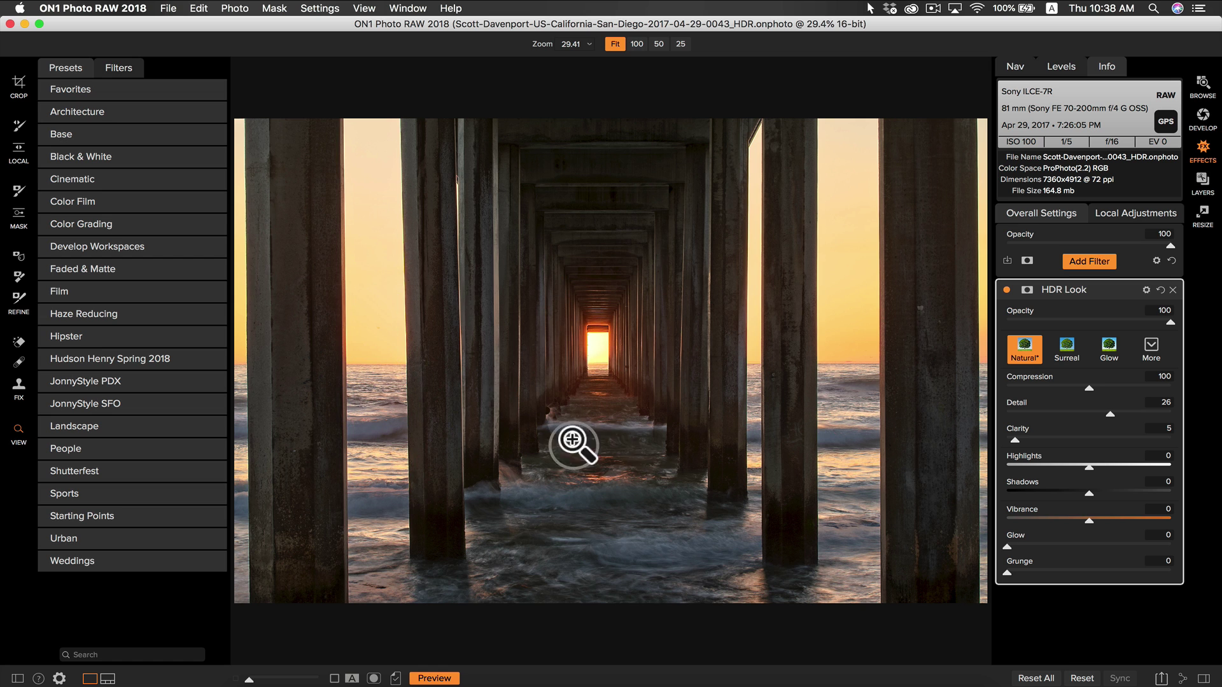
Add a Dynamic Contrast filter and give it an inverted luminosity mask, with the mask view turned on
click(1096, 261)
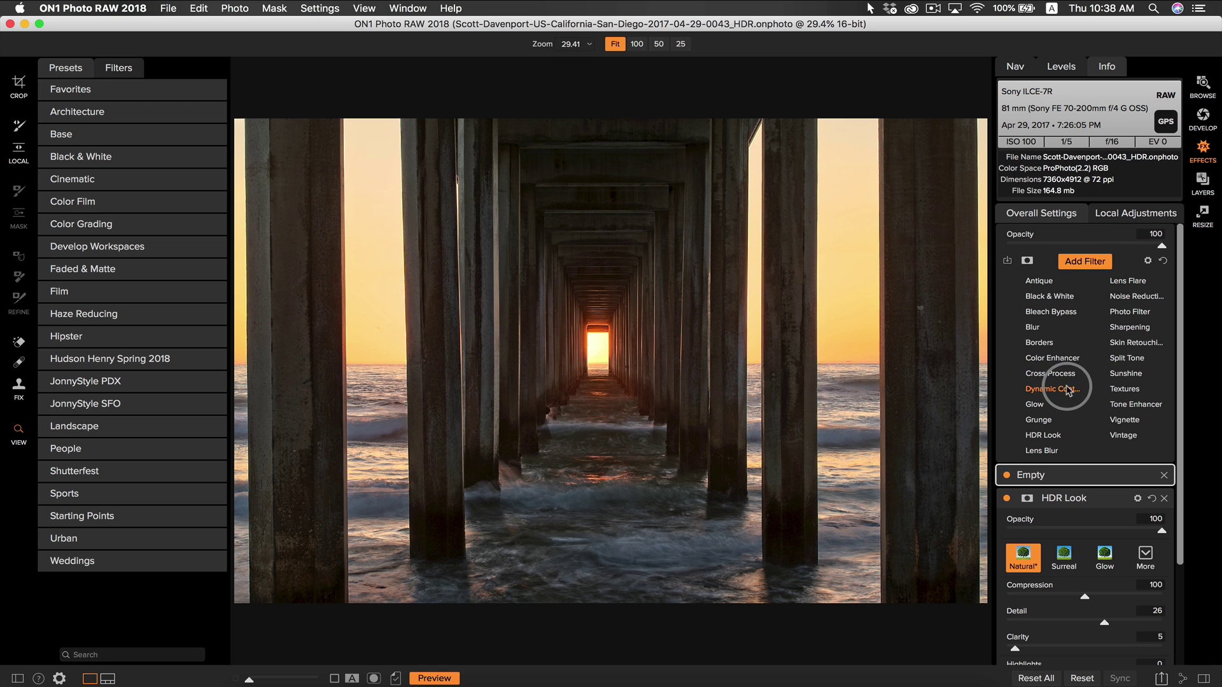
click(1067, 384)
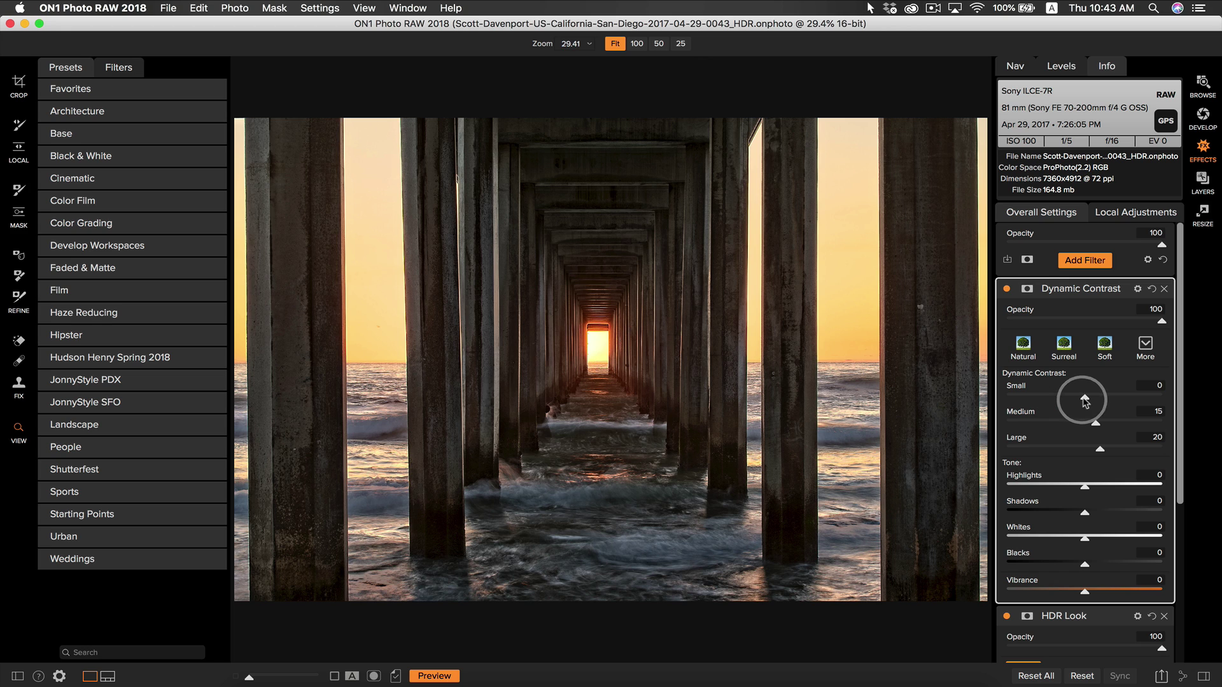
click(1028, 290)
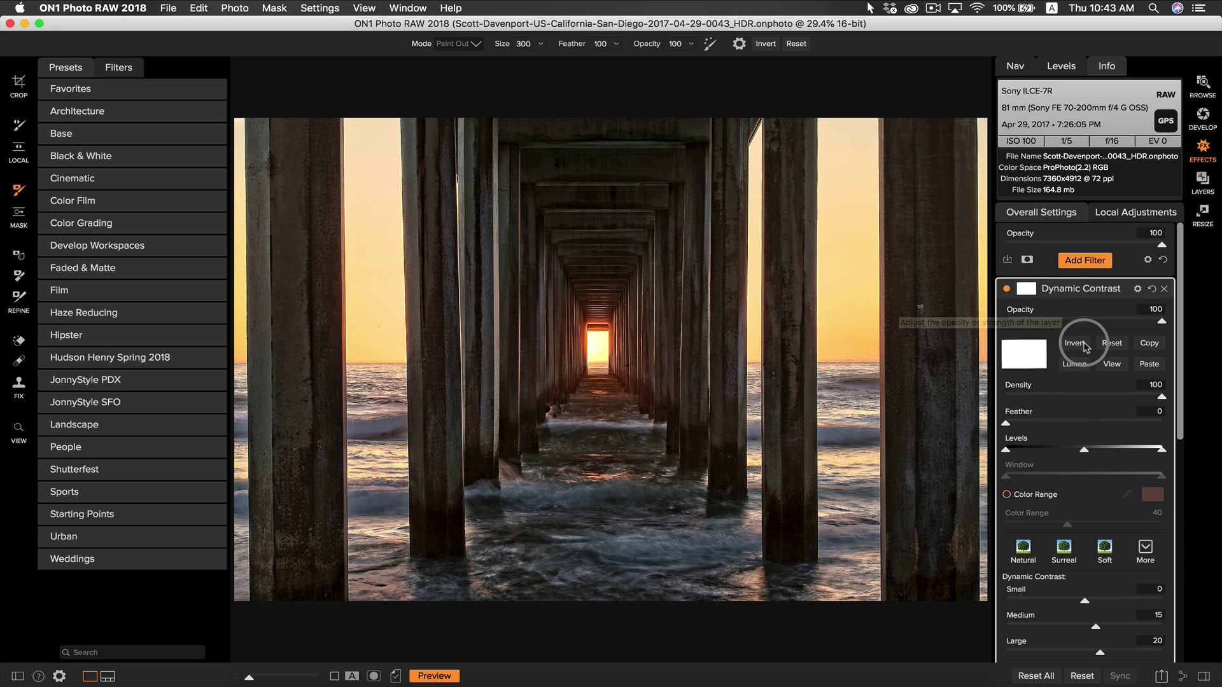
click(1075, 365)
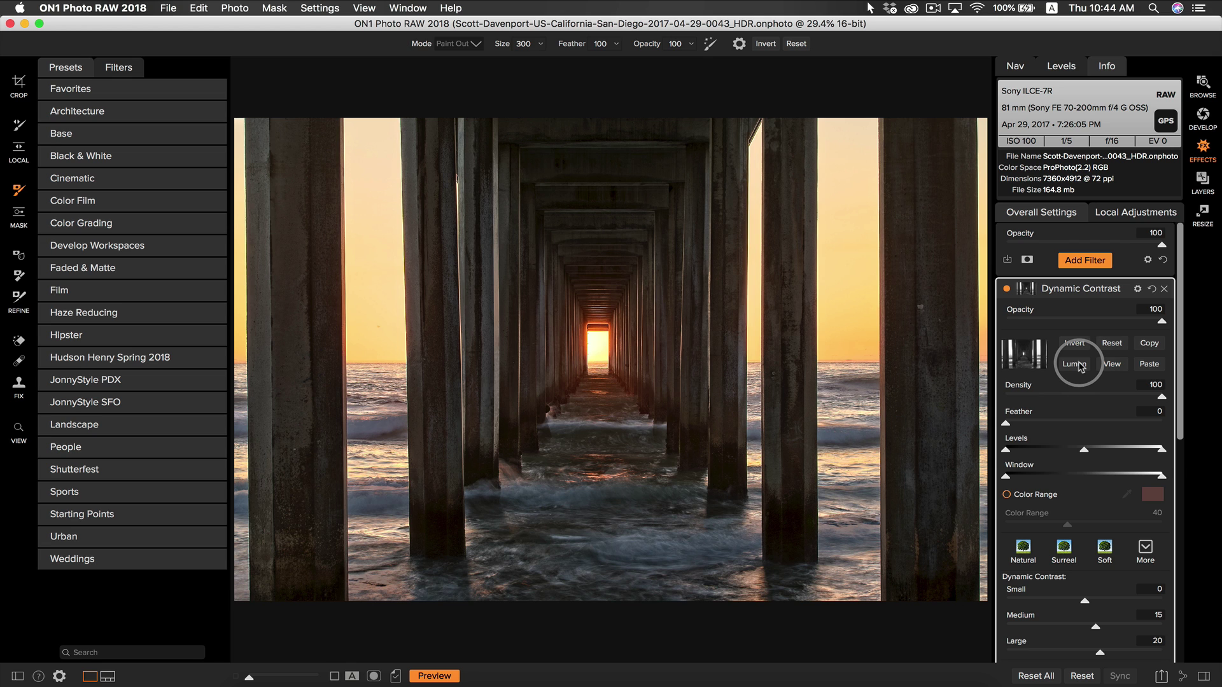
click(1110, 364)
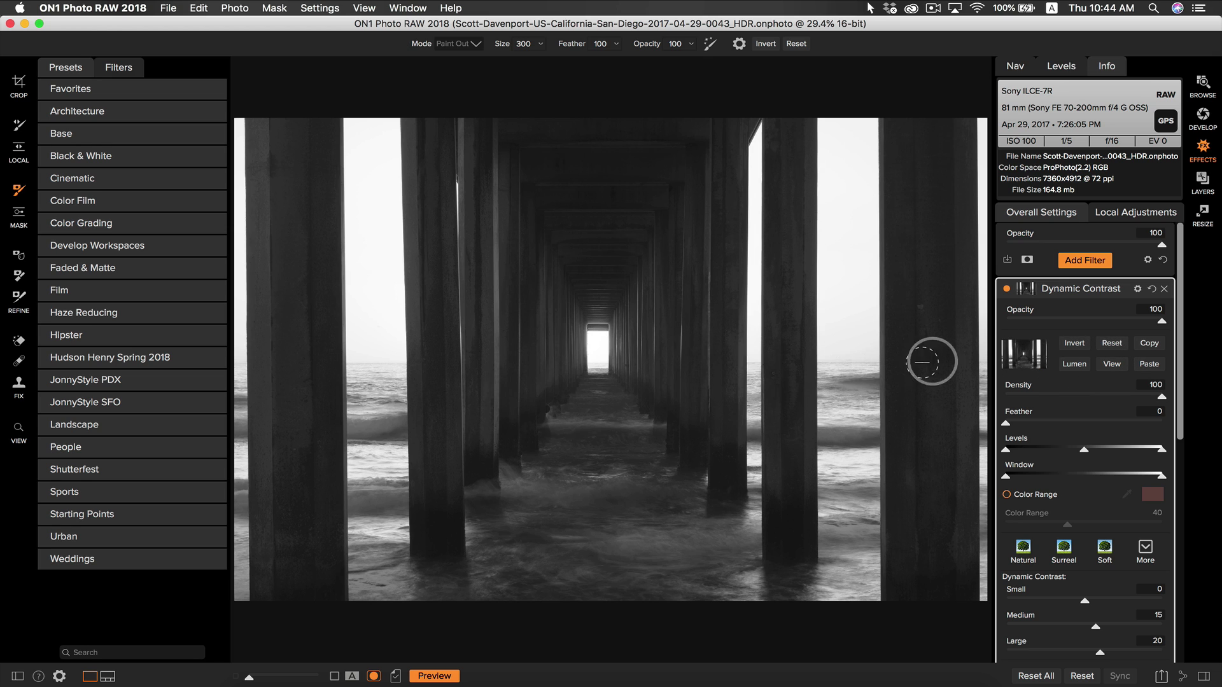
click(1084, 348)
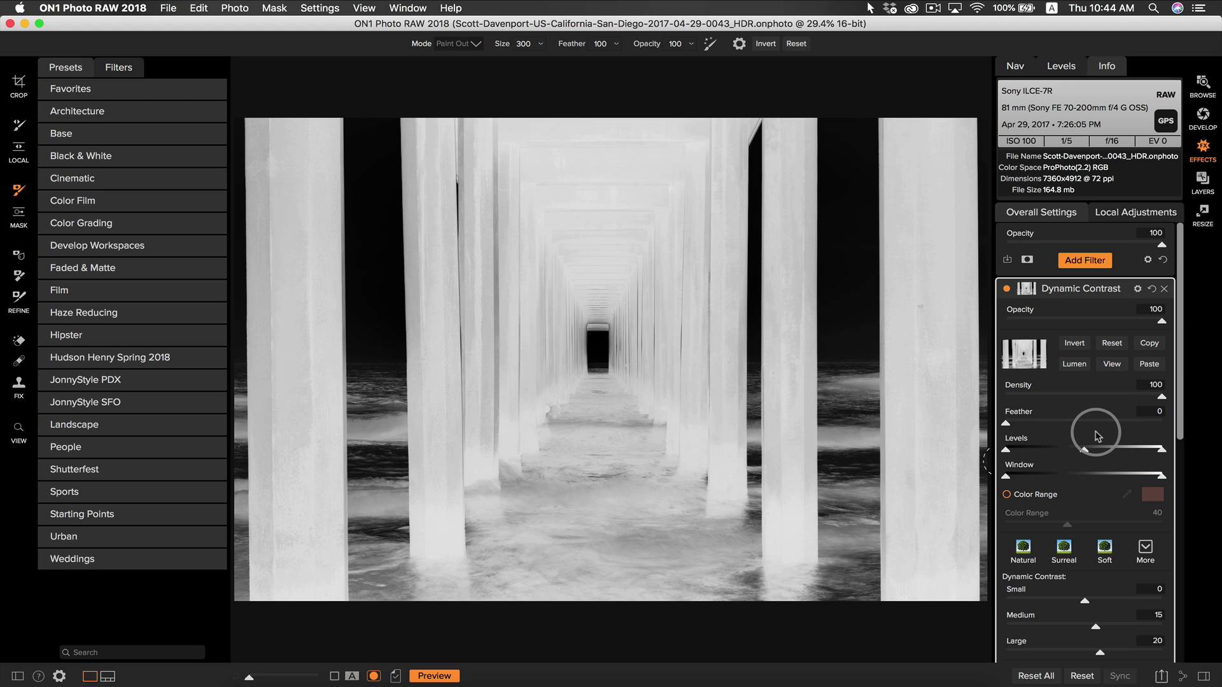
Tighten the Dynamic Contrast mask's levels to nearly pure black and white, hide the mask view and compare the filter off and on
click(1086, 450)
mouse_move(1086, 453)
mouse_down()
mouse_move(1111, 449)
mouse_move(1067, 453)
mouse_up()
drag(1162, 450, 1116, 449)
drag(1006, 450, 1106, 457)
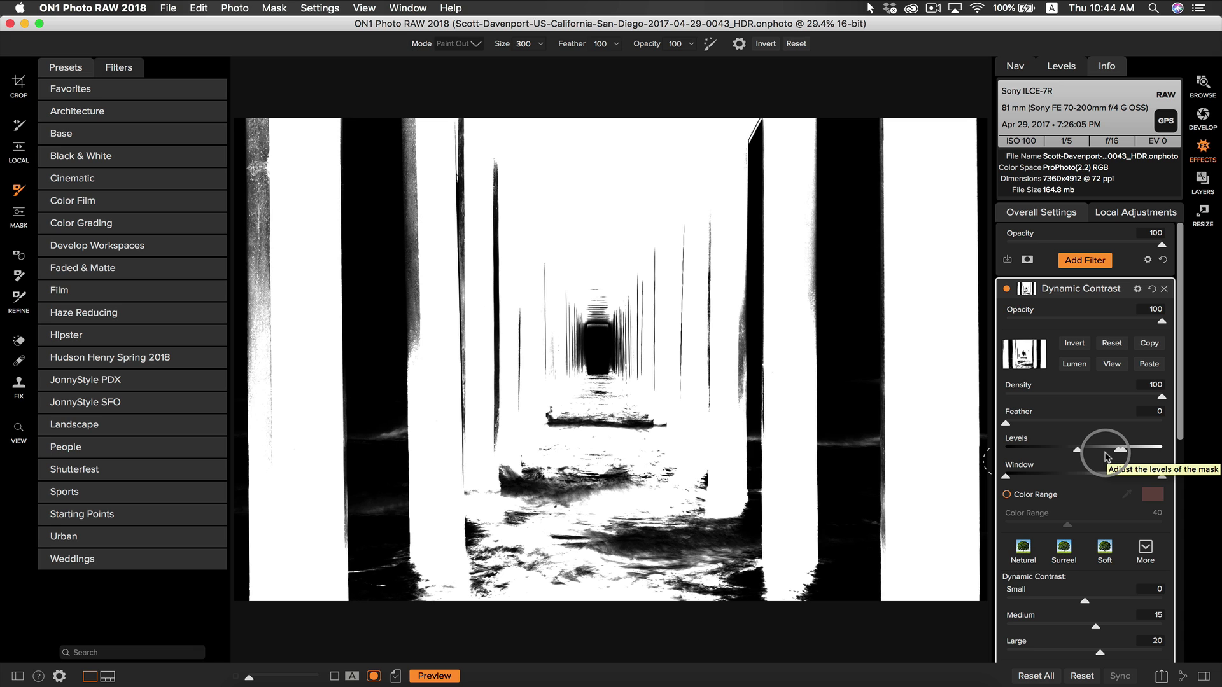
click(1111, 364)
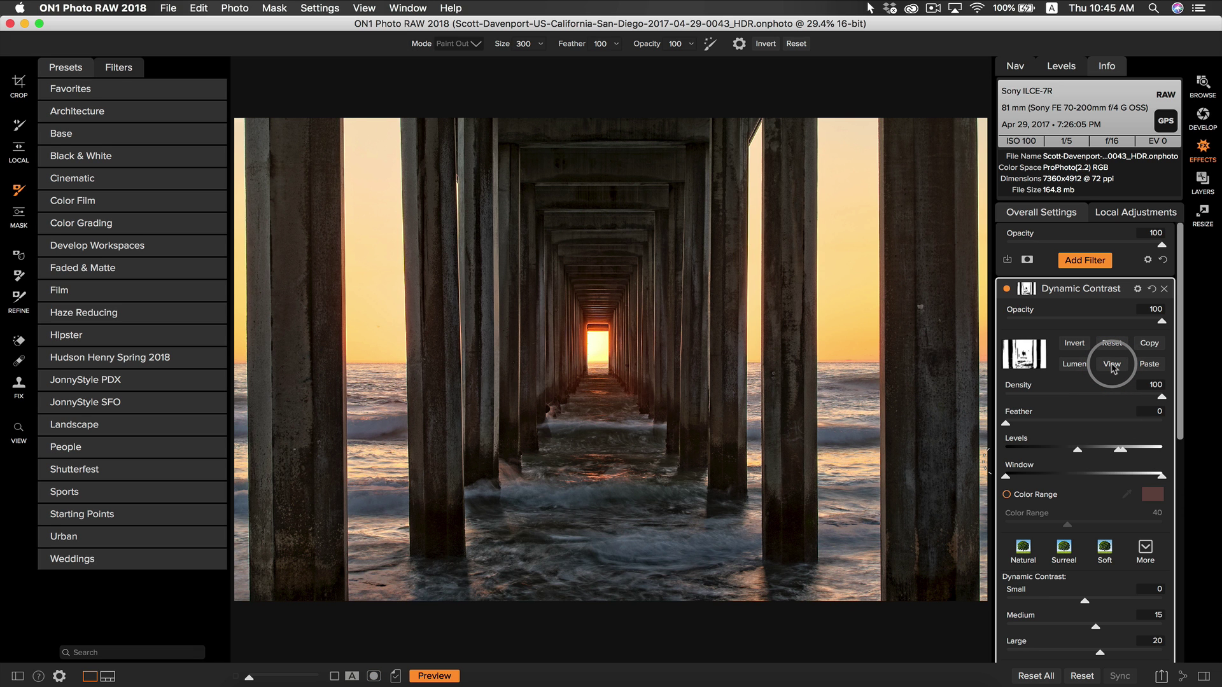
click(1006, 289)
click(1006, 290)
click(1006, 290)
click(1006, 289)
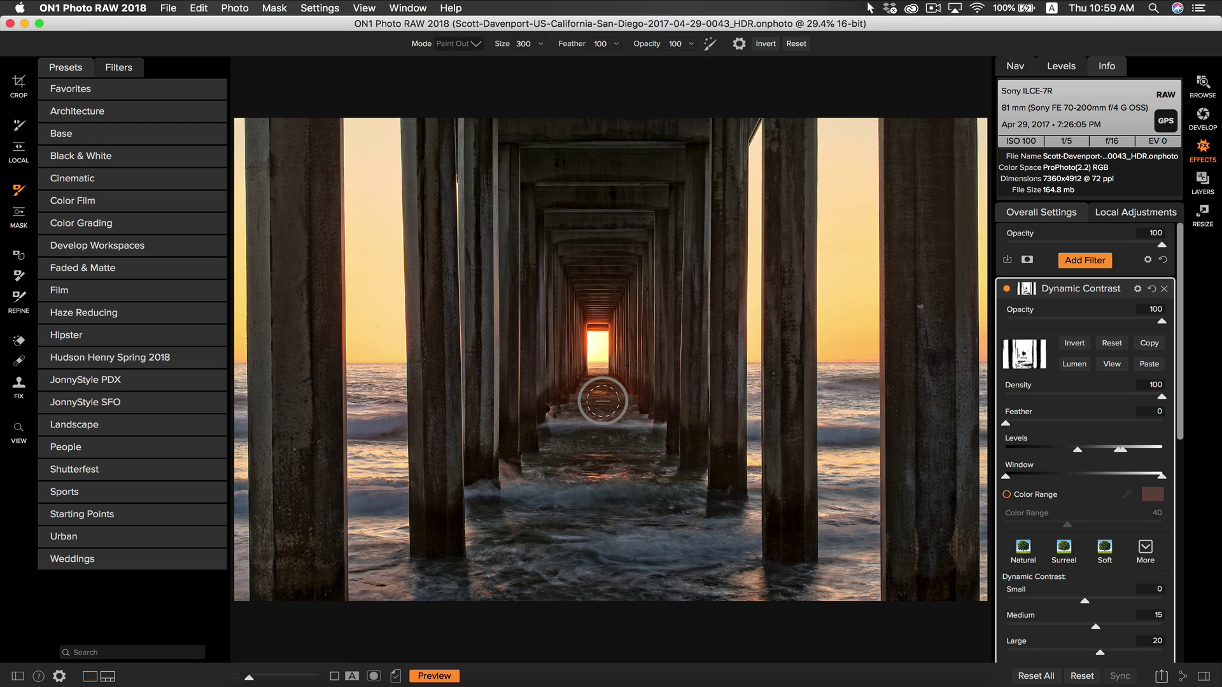
Set the masking brush to Paint Out and remove Dynamic Contrast from the water beneath and beside the pier
key(x)
key(x)
key(x)
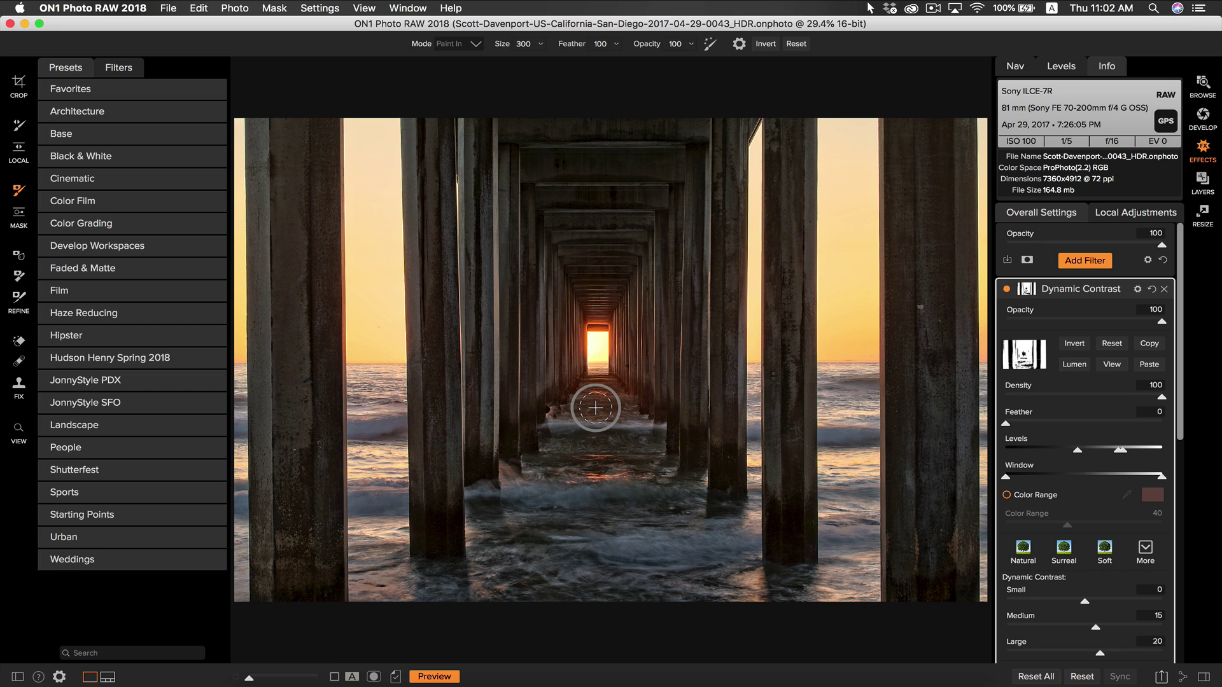
click(477, 48)
click(475, 58)
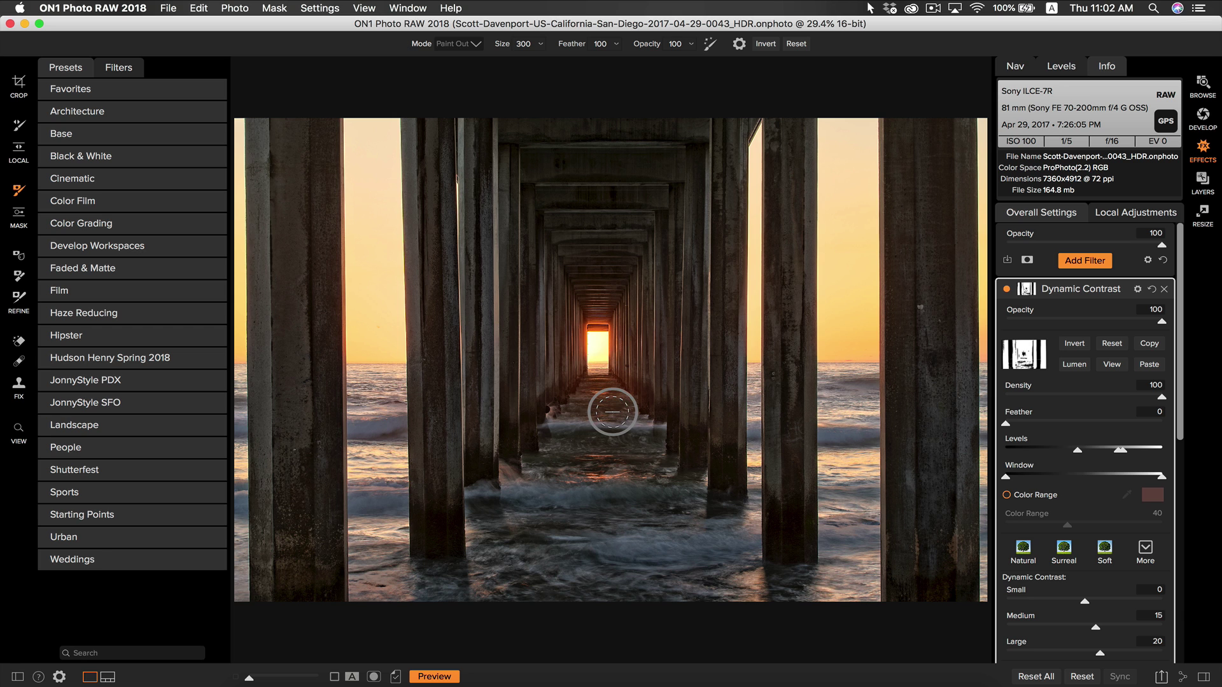
mouse_move(612, 412)
mouse_down()
mouse_move(573, 480)
mouse_move(523, 510)
mouse_move(576, 464)
mouse_move(594, 397)
mouse_move(643, 490)
mouse_move(586, 495)
mouse_move(611, 498)
mouse_move(627, 529)
mouse_move(616, 564)
mouse_move(522, 586)
mouse_move(705, 563)
mouse_move(591, 551)
mouse_move(518, 570)
mouse_up()
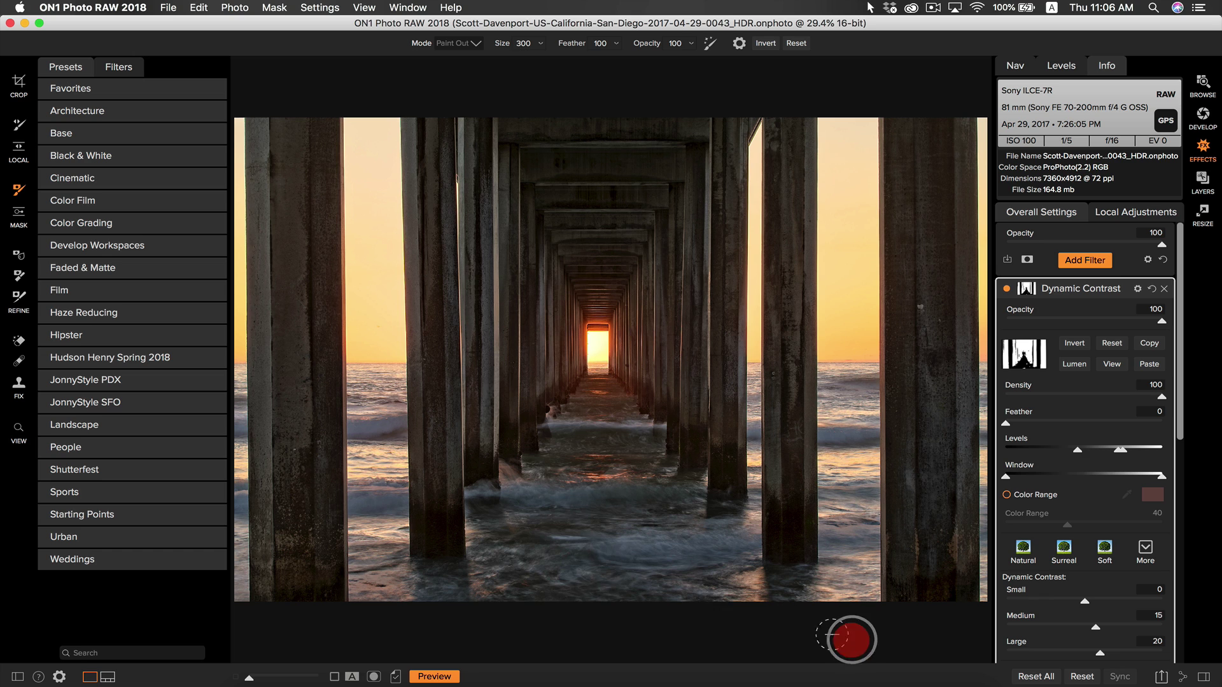
mouse_move(848, 632)
mouse_down()
mouse_move(737, 632)
mouse_move(613, 568)
mouse_move(604, 522)
mouse_move(565, 513)
mouse_up()
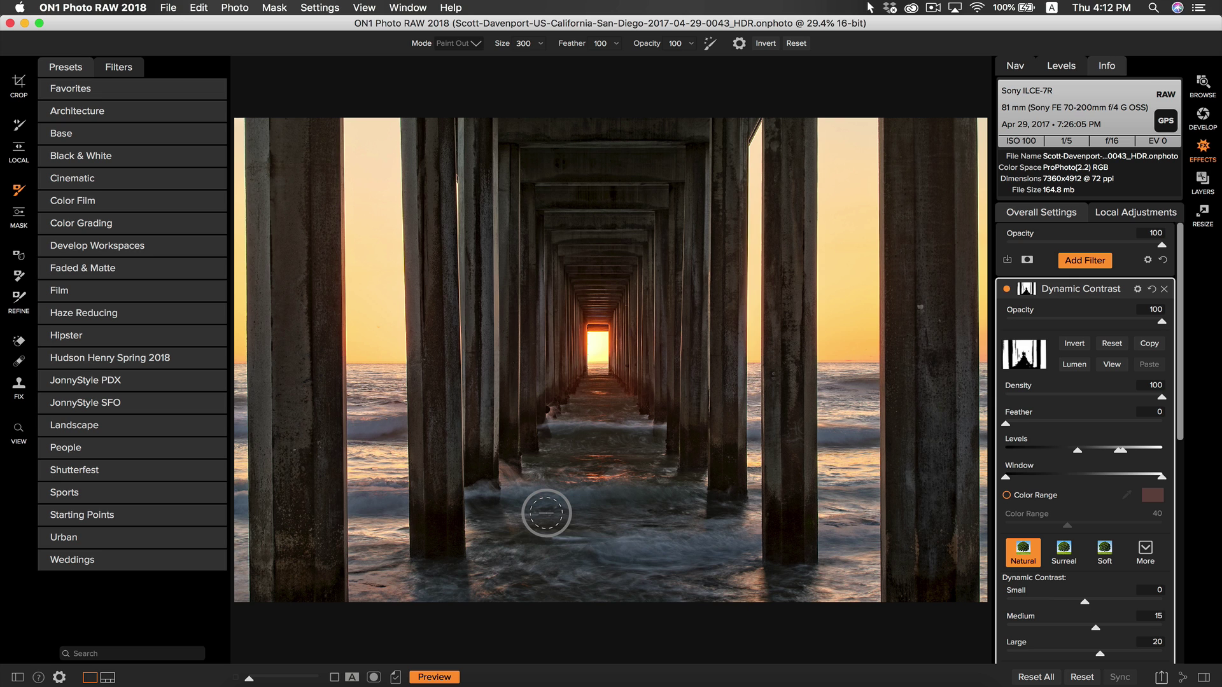
Try Dynamic Contrast's Small, Large and Medium values at 100 and restore the Natural preset
scroll(1085, 514, down, 5)
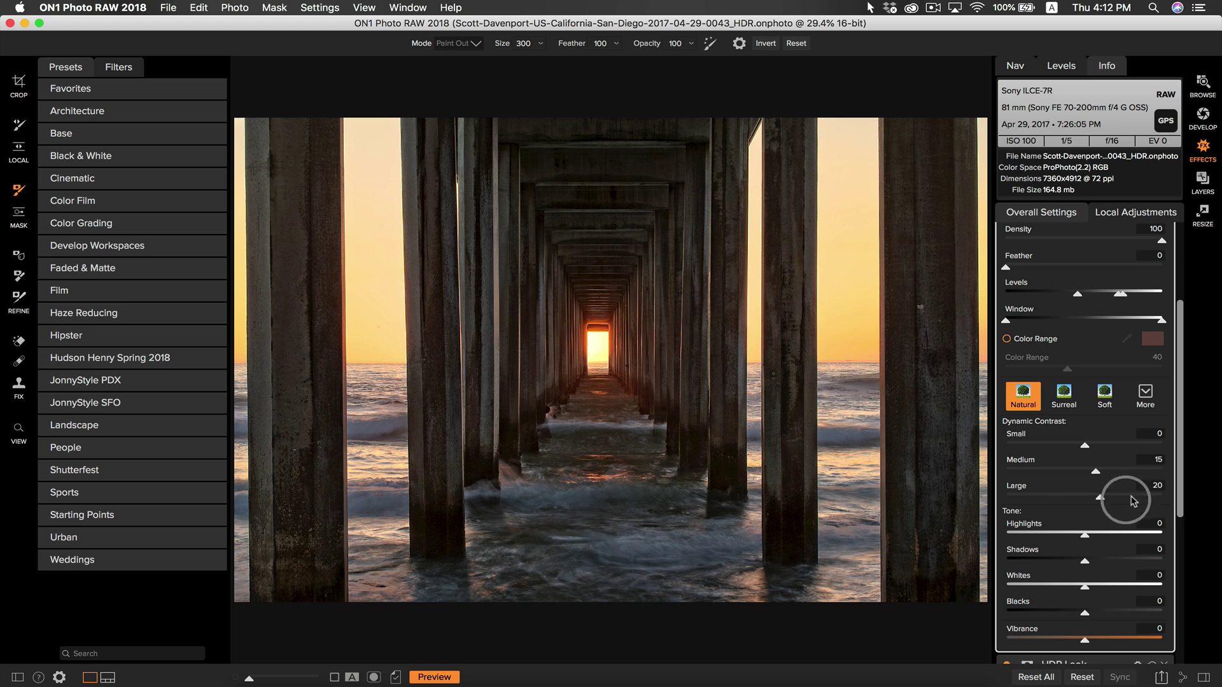
drag(1085, 445, 1172, 447)
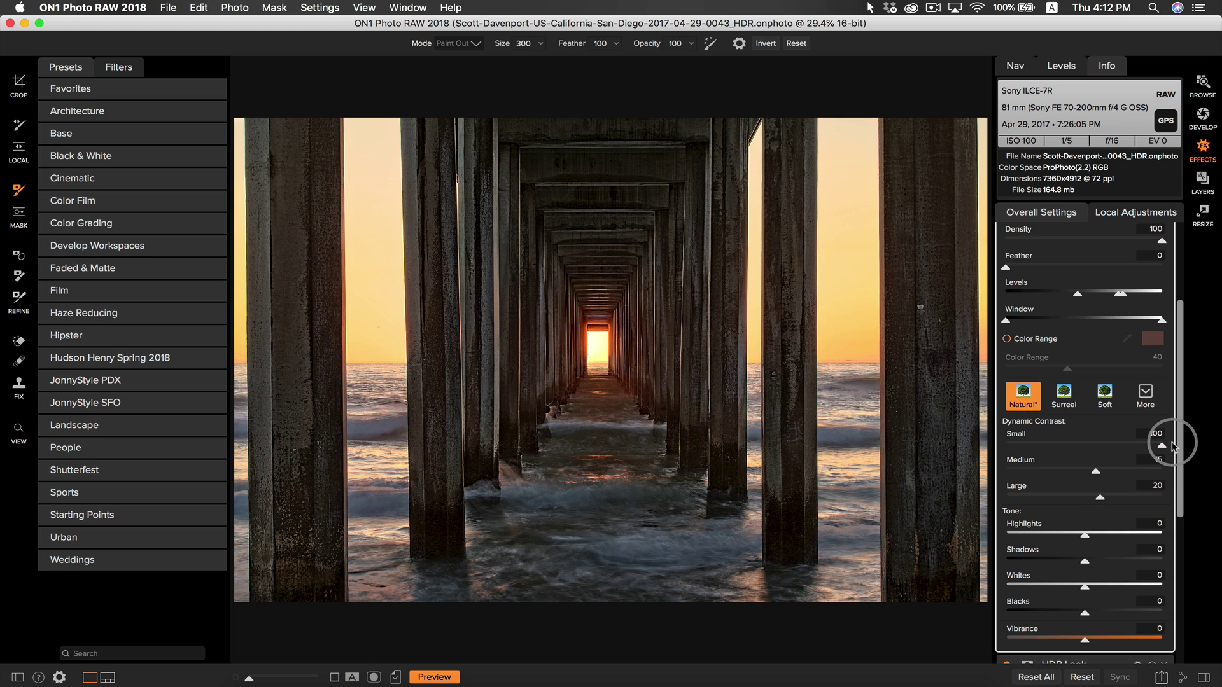
double_click(1016, 435)
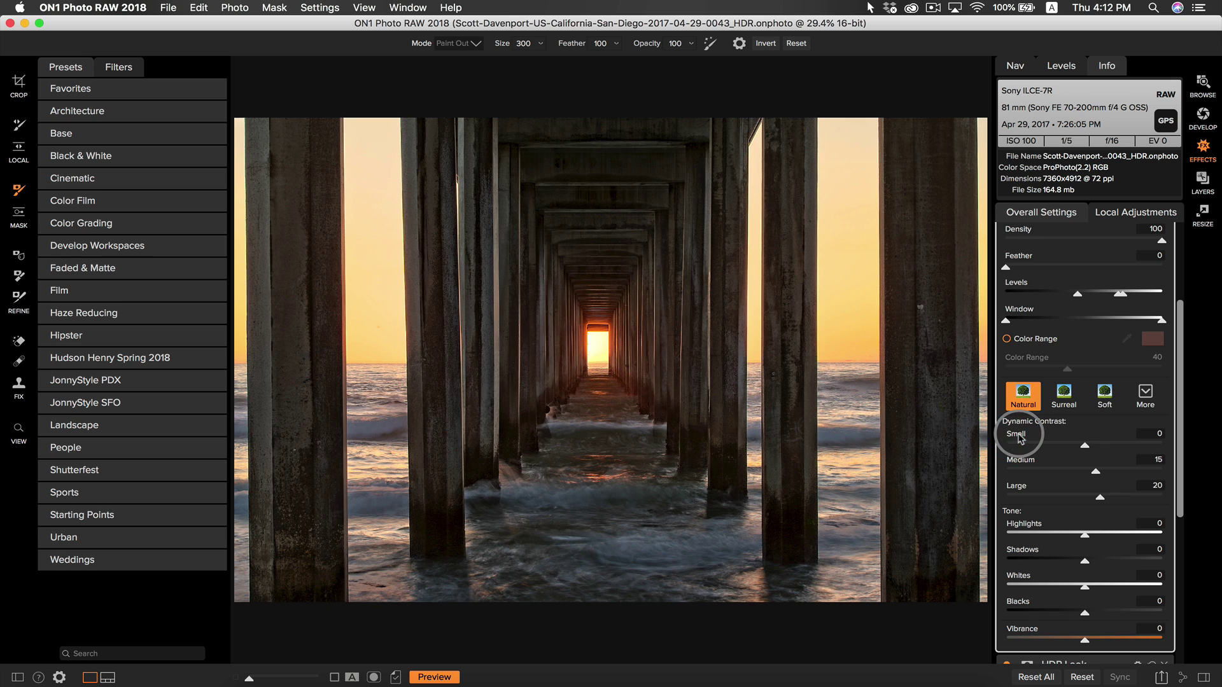
drag(1099, 497, 1176, 504)
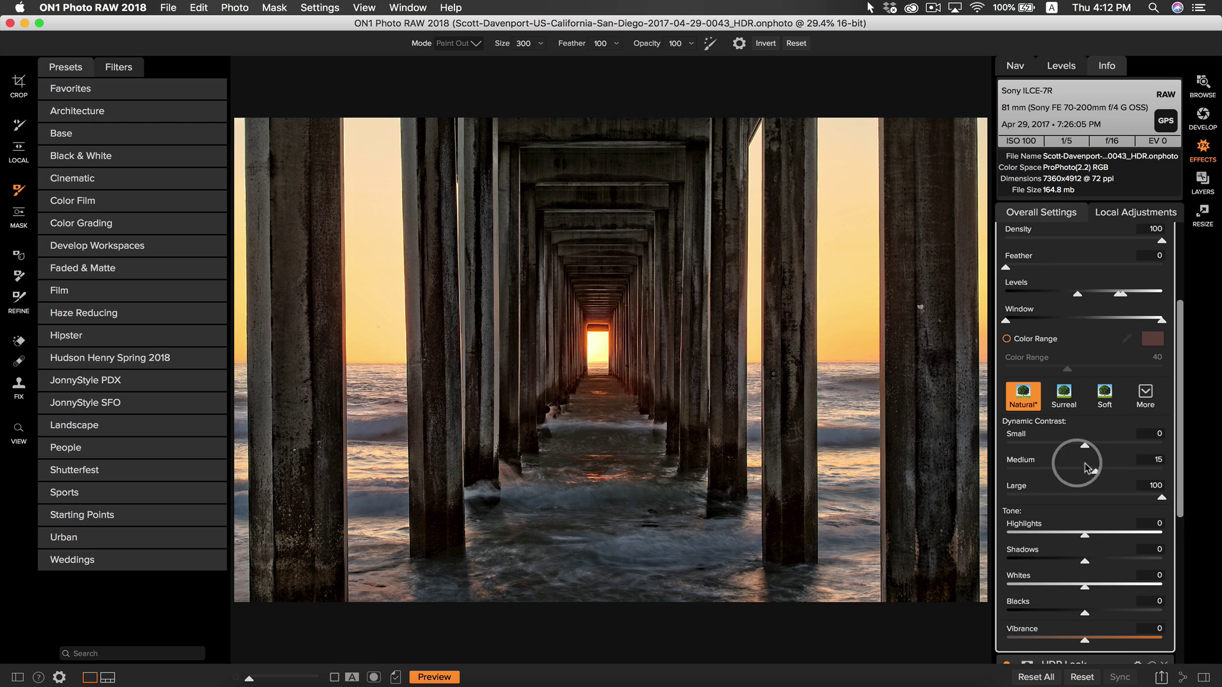
drag(1095, 472, 1177, 476)
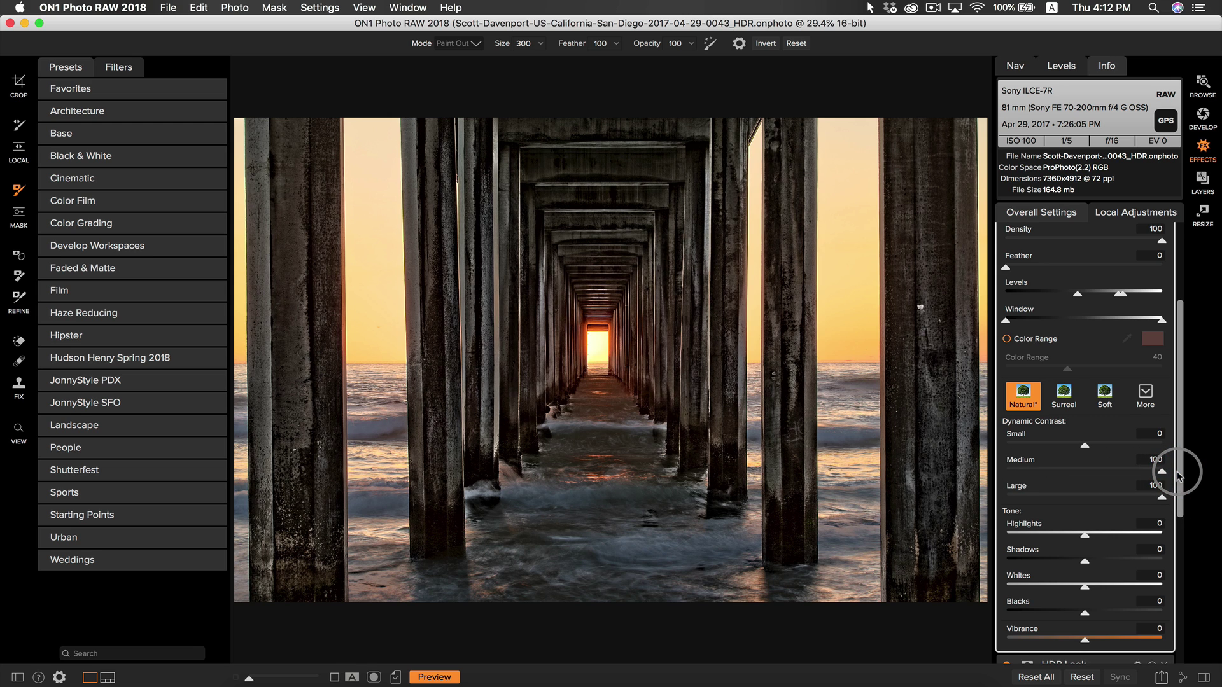
click(1037, 404)
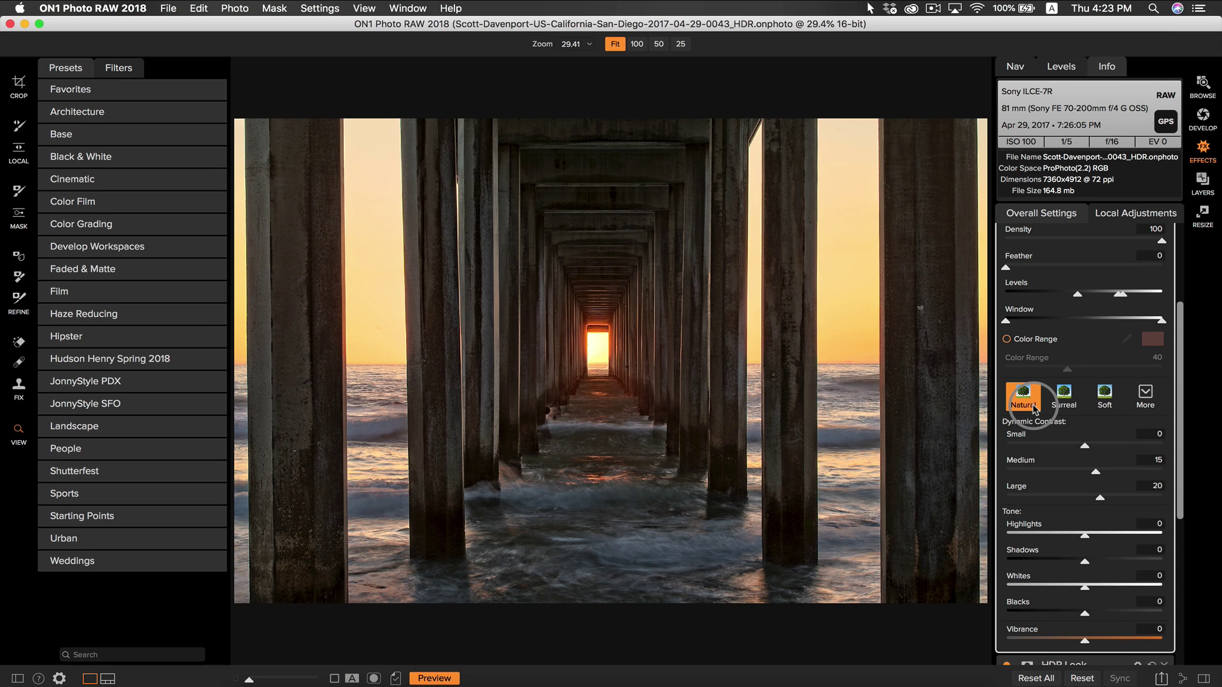
Add a Color Enhancer filter above Dynamic Contrast and look through its orange to blue color ranges
scroll(1034, 411, up, 5)
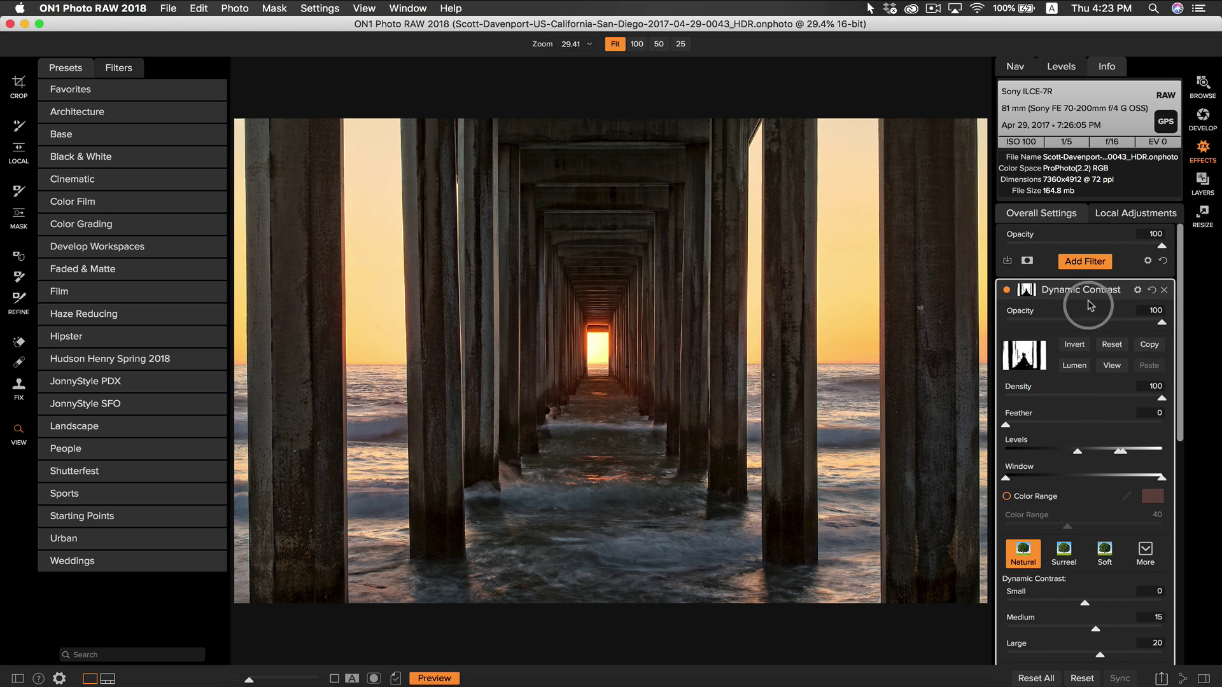
click(1086, 261)
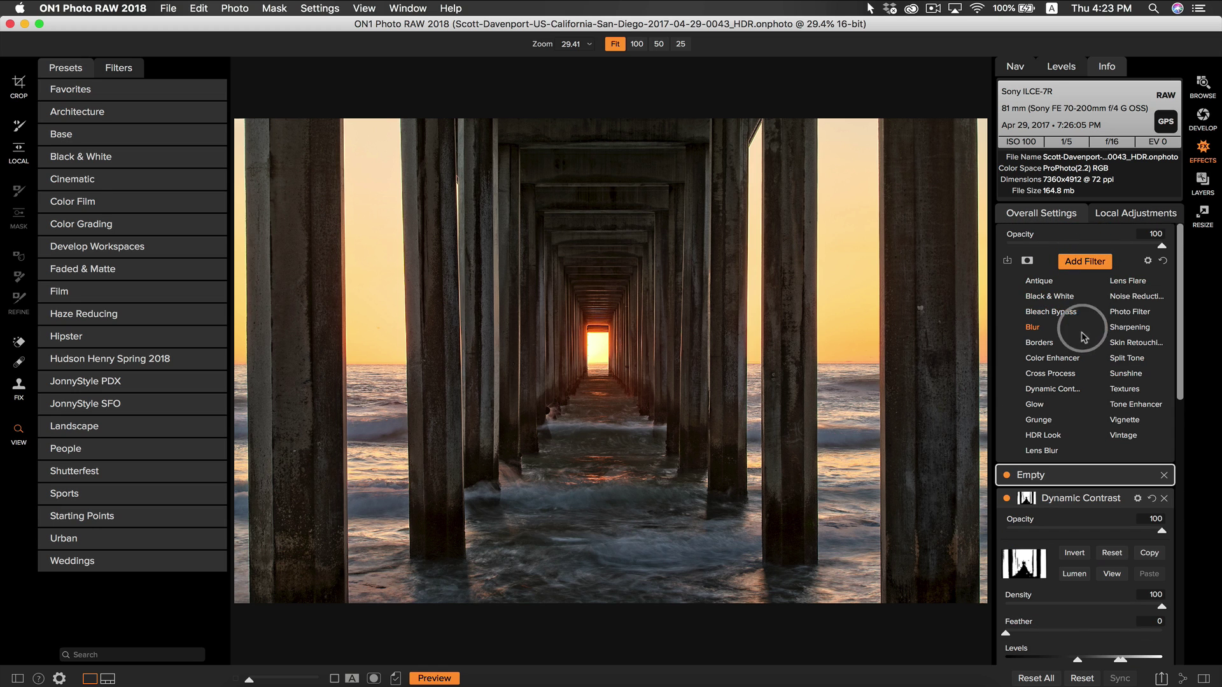
click(1069, 357)
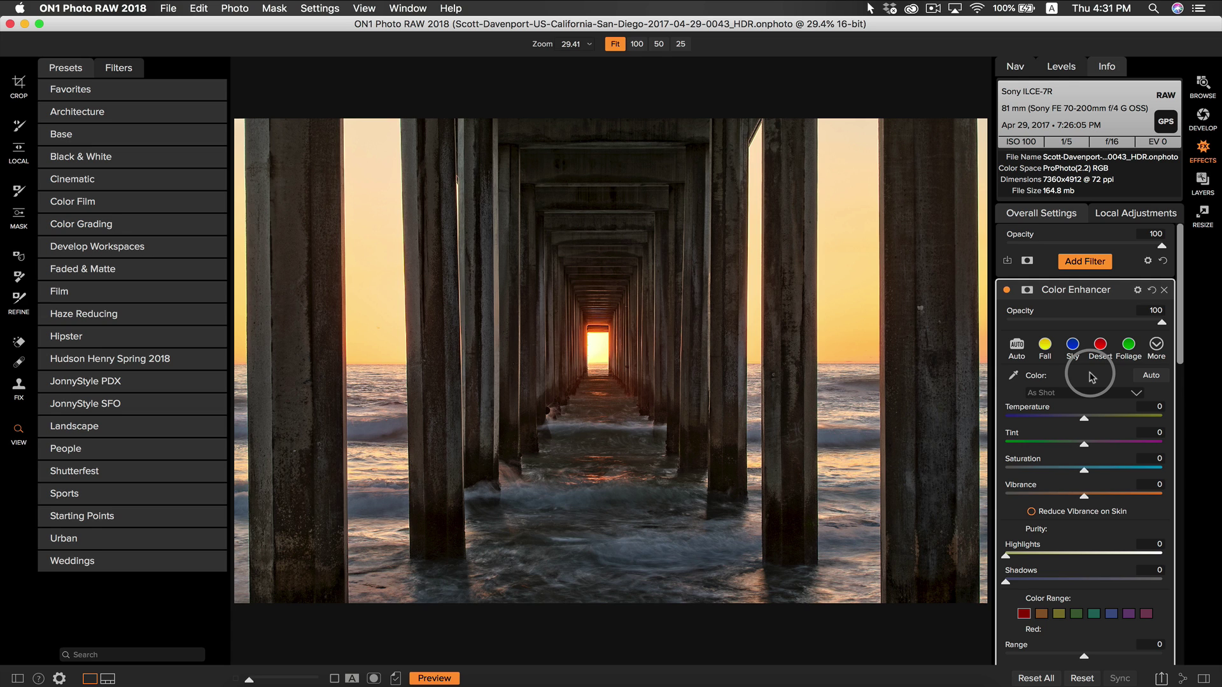
scroll(1092, 382, down, 5)
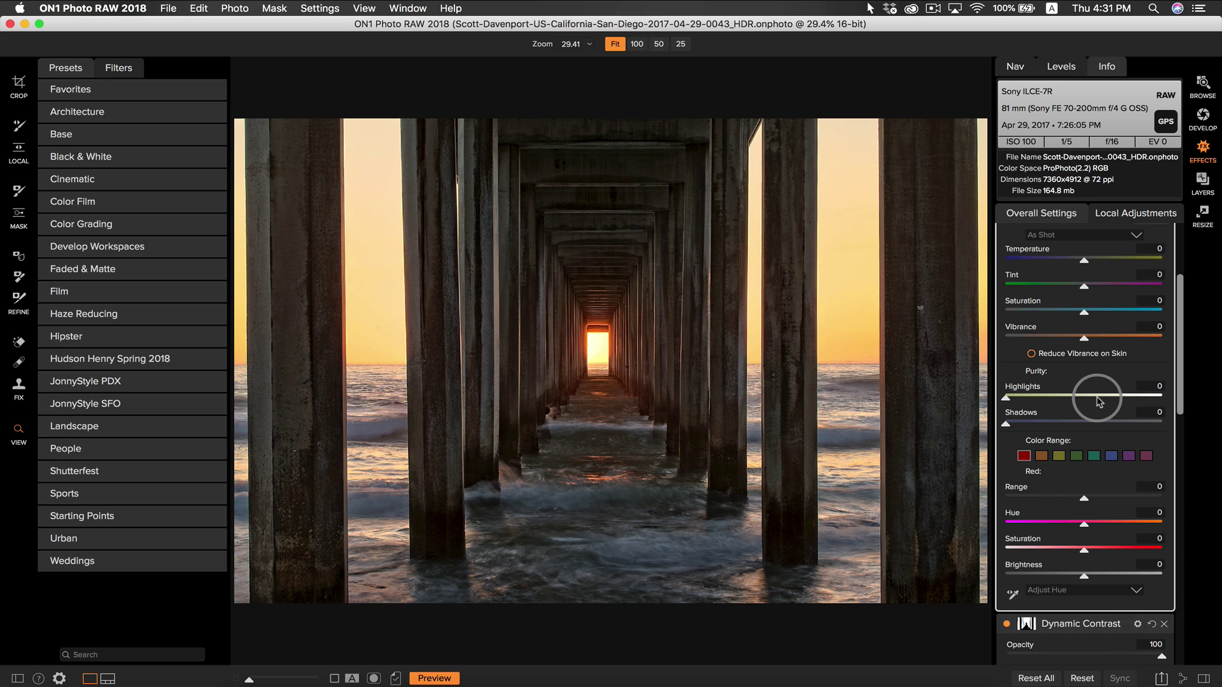
click(1041, 456)
click(1058, 457)
click(1075, 457)
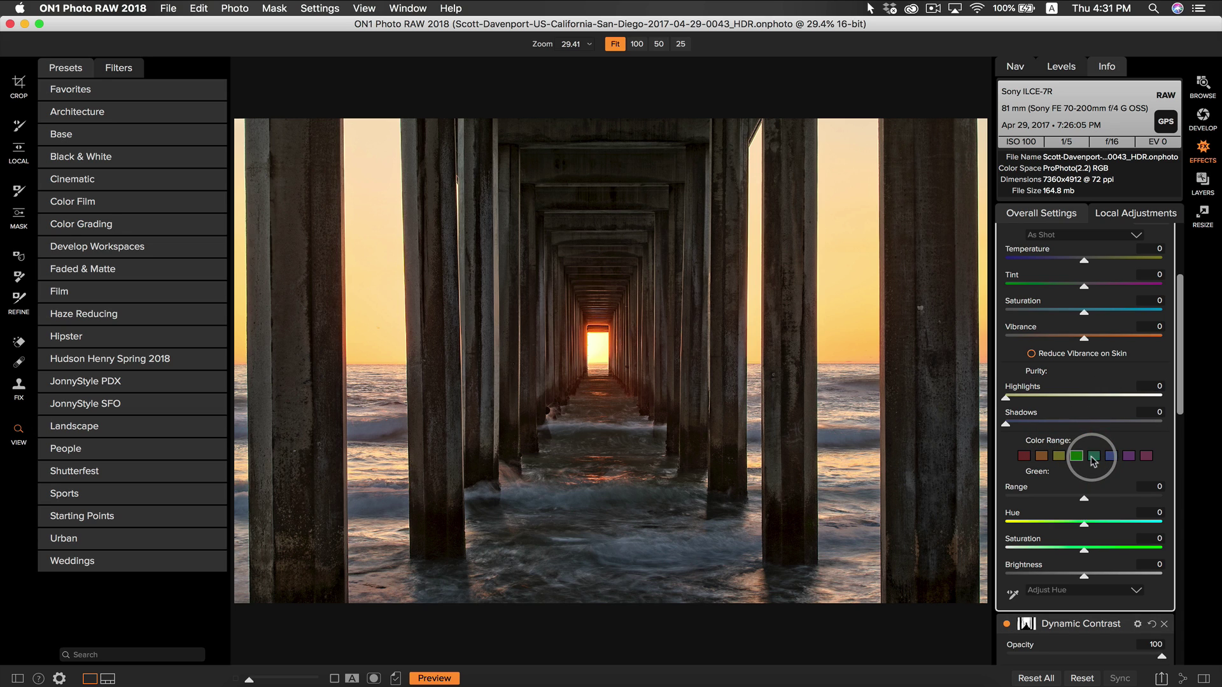
click(1092, 458)
click(1110, 458)
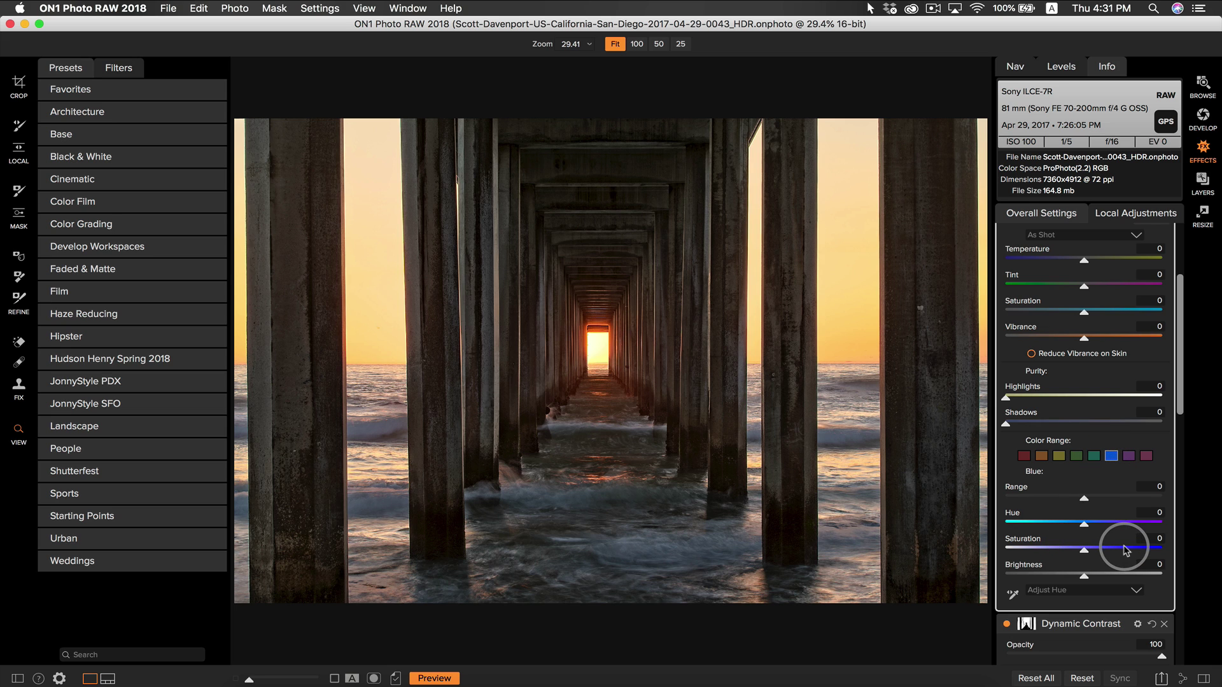
Raise the saturation of Color Enhancer's orange, yellow, green, aqua and blue ranges, setting blue to 15
click(1041, 456)
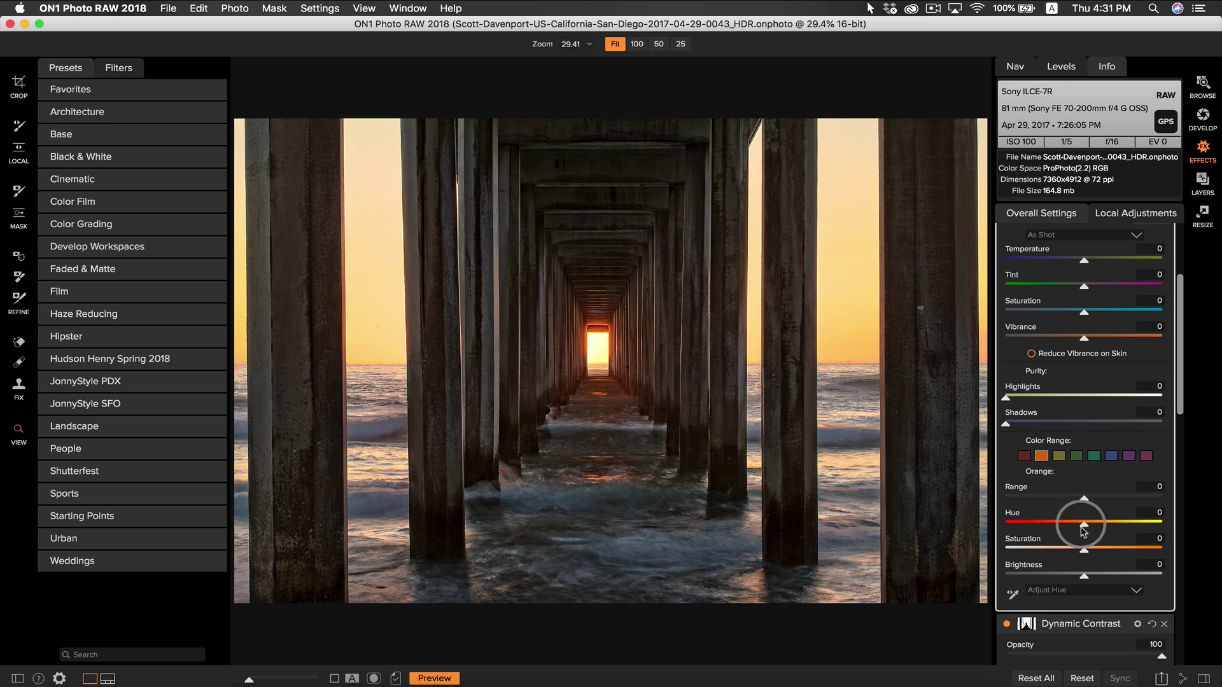
drag(1084, 551, 1109, 549)
click(1058, 456)
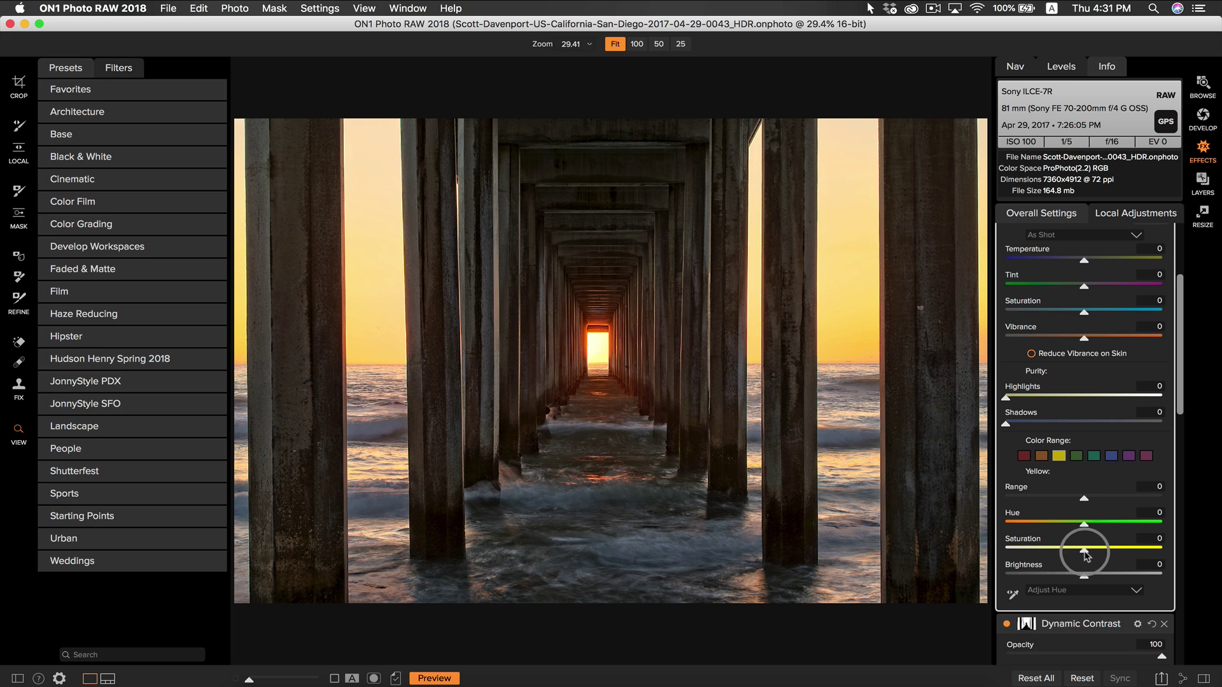
click(1076, 455)
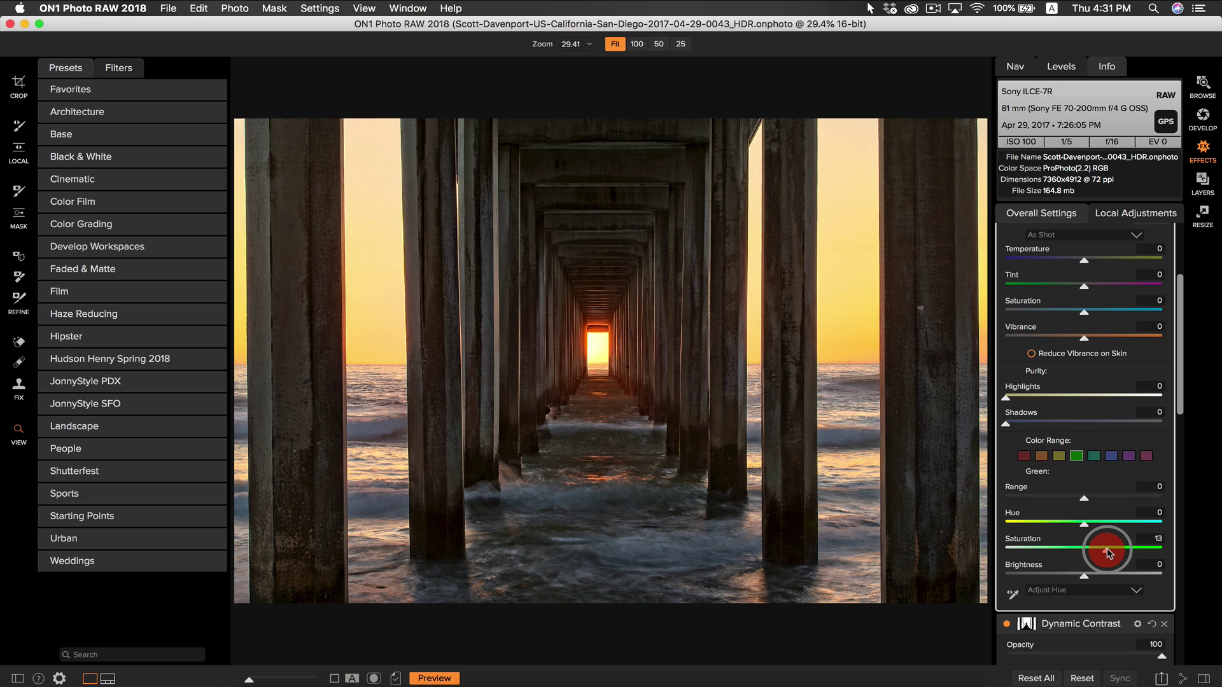
drag(1111, 553, 1110, 549)
click(1093, 456)
click(1111, 456)
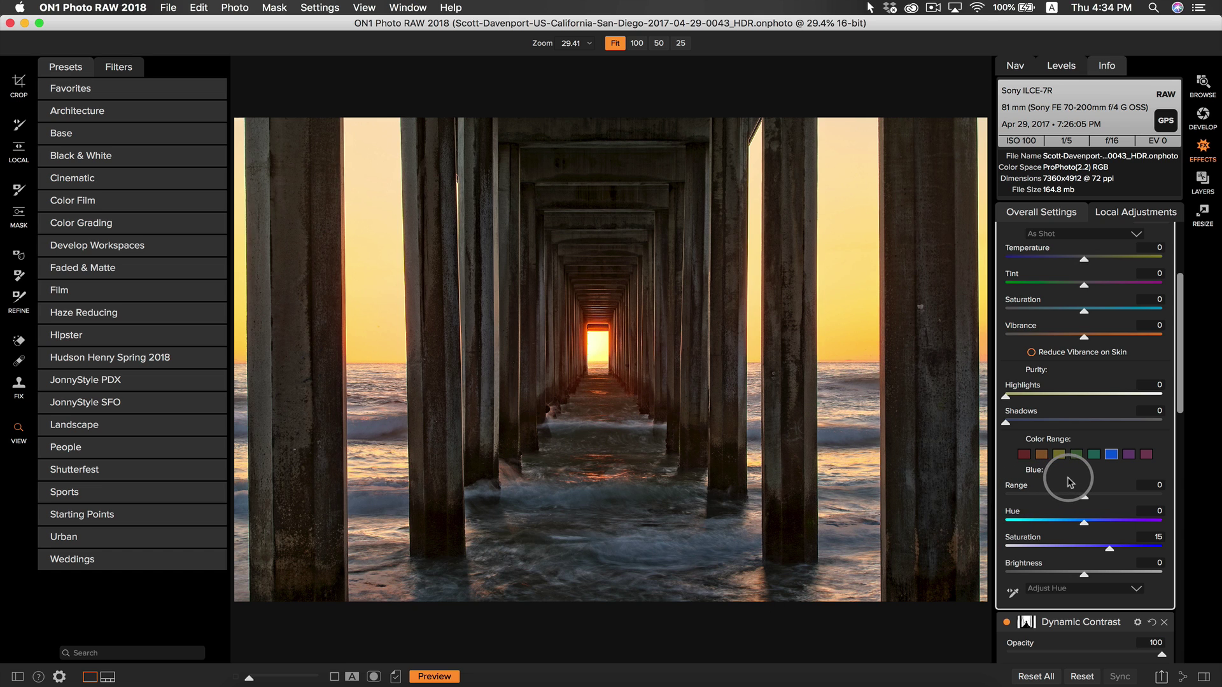
Copy the Dynamic Contrast filter's mask and paste it into the Color Enhancer filter's mask
scroll(1069, 482, down, 2)
scroll(1069, 482, down, 5)
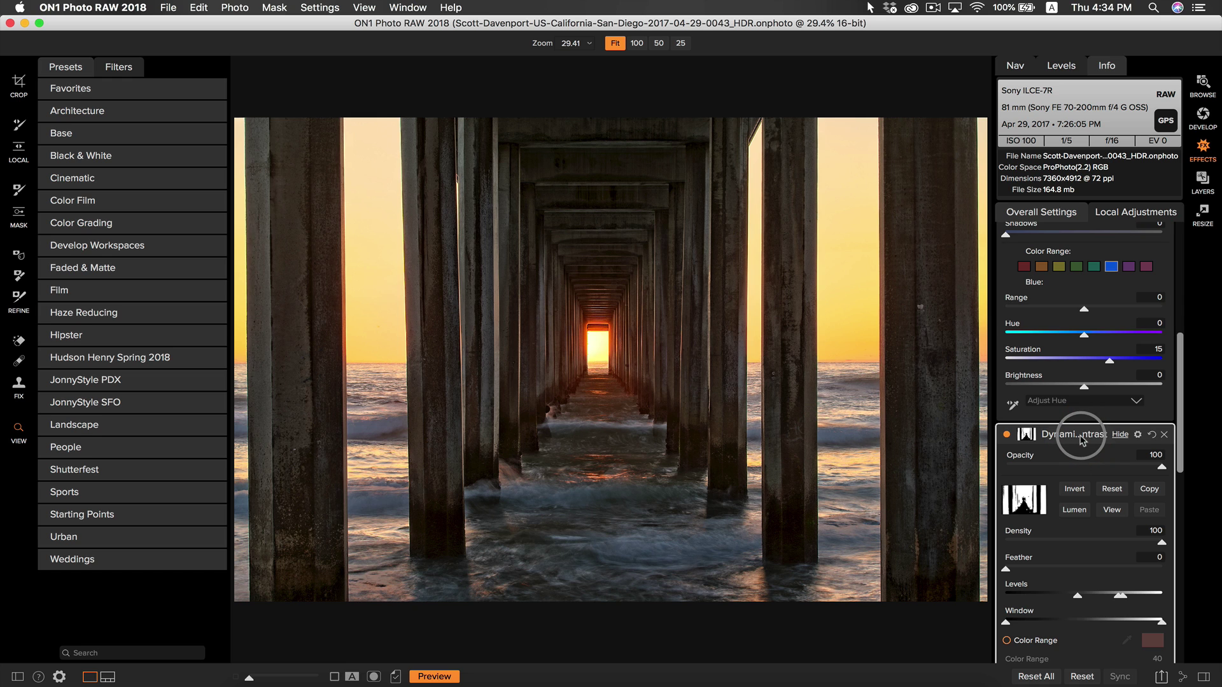
click(1146, 491)
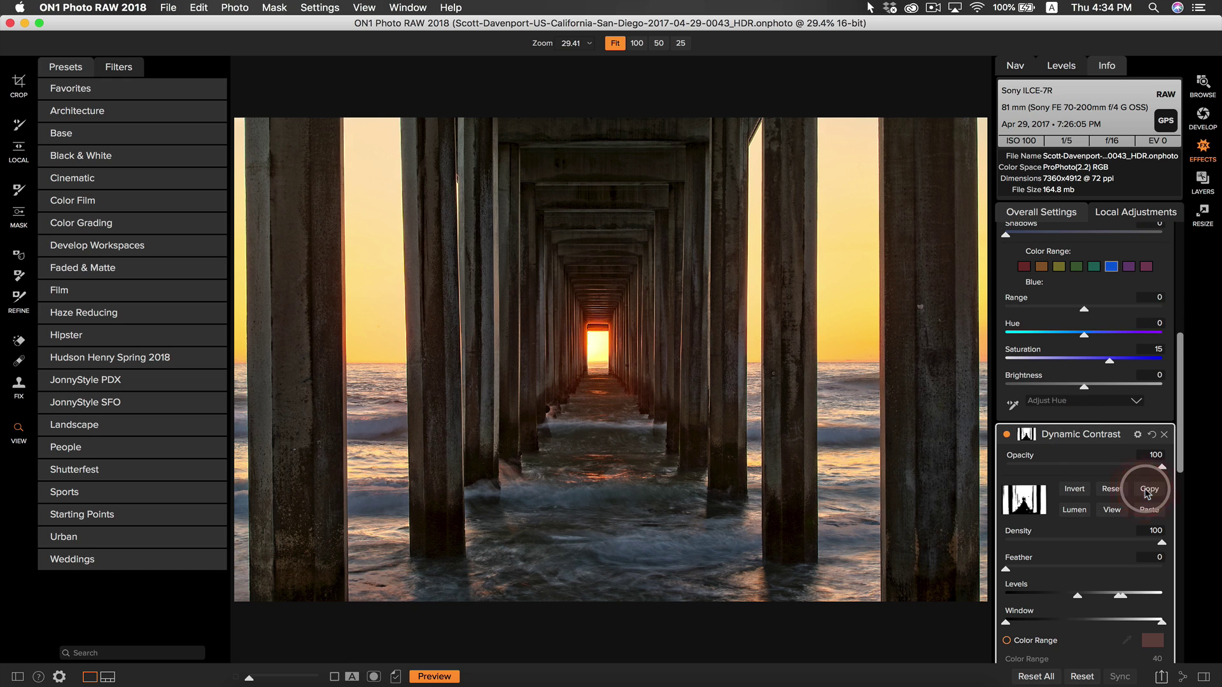
scroll(1085, 505, up, 13)
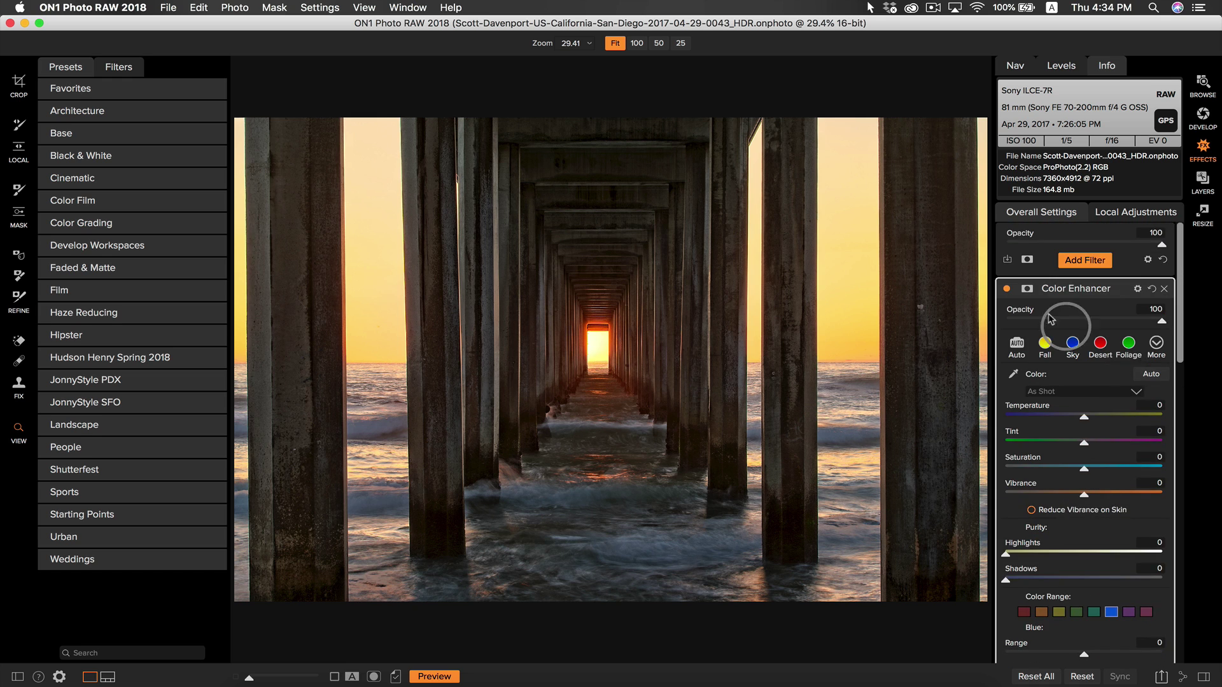
click(1027, 288)
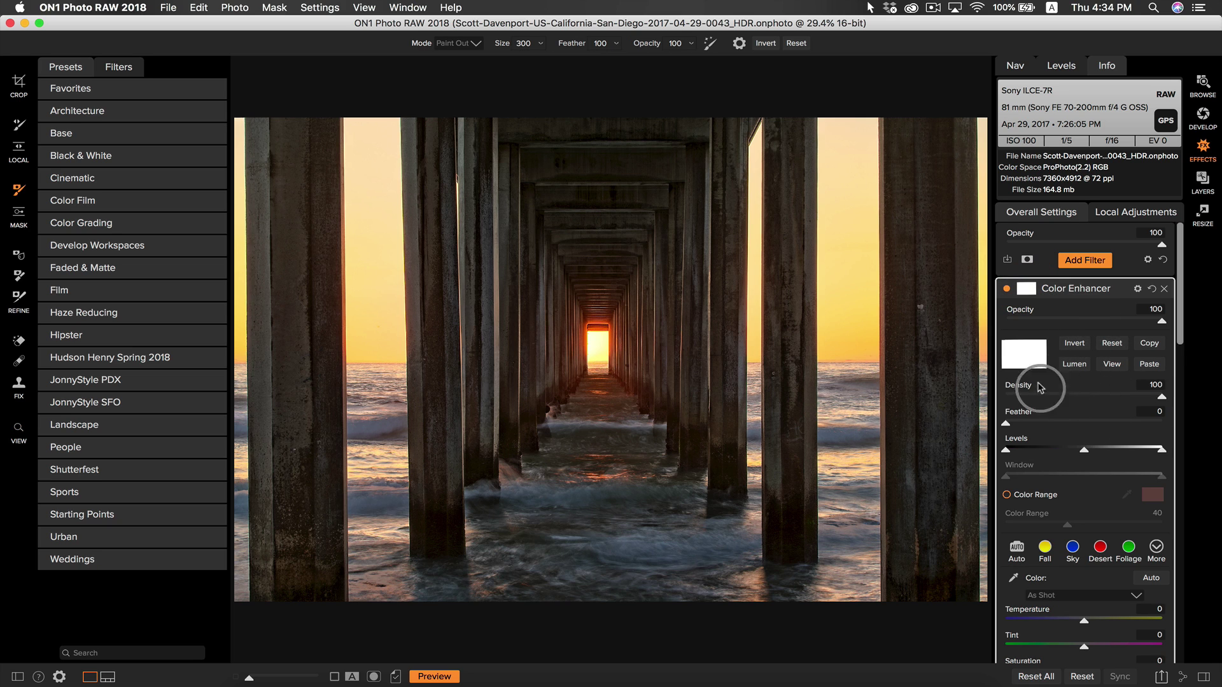
click(1149, 365)
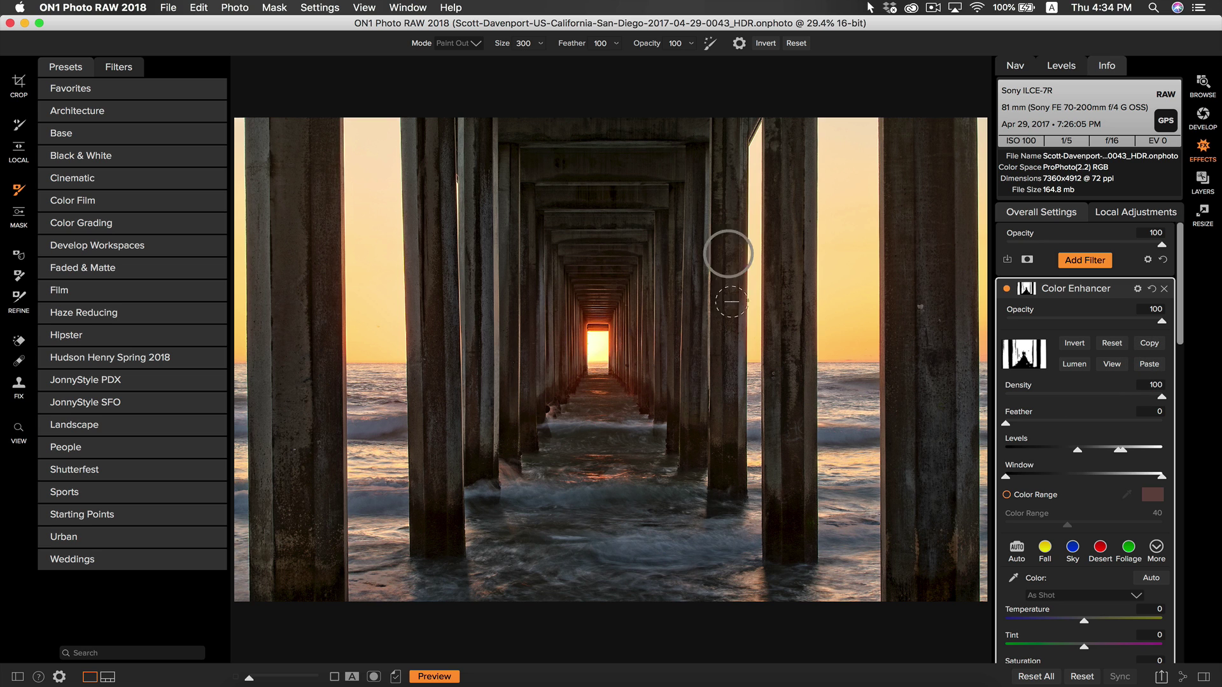
Check the Color Enhancer's mask in black and white, return to the photo and invert the mask
click(1107, 365)
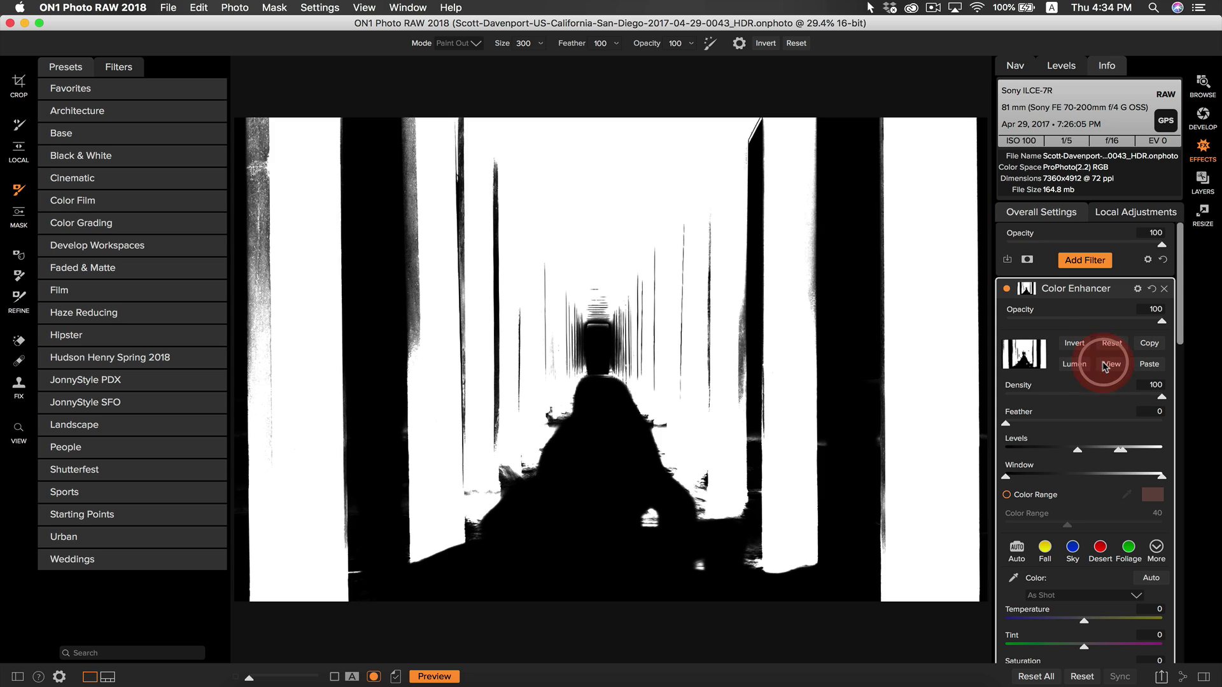
click(1107, 365)
click(1085, 347)
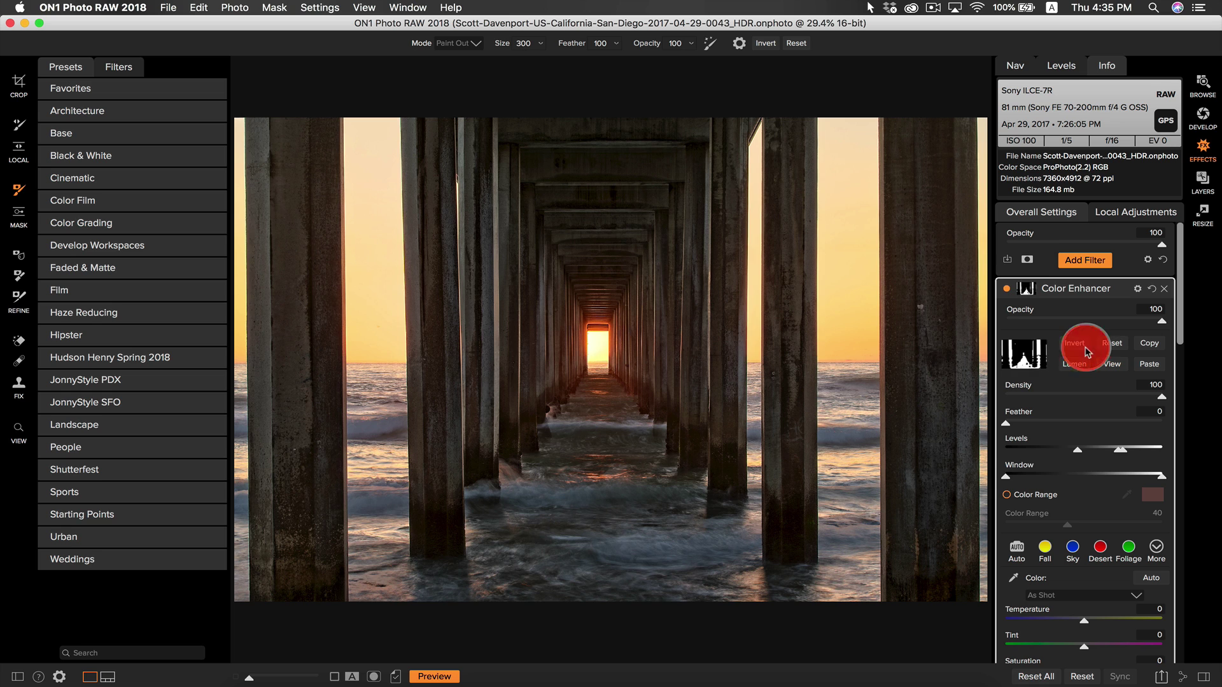
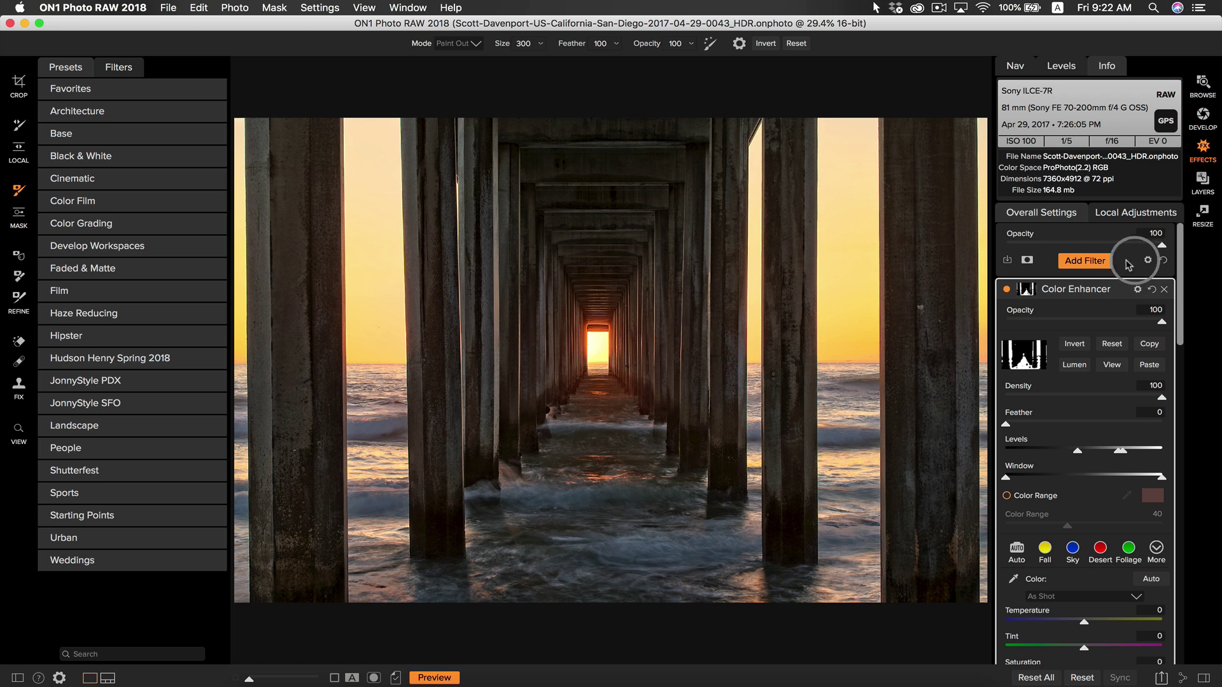
Add a Vignette filter above Color Enhancer and apply its Big Softy preset
click(1092, 262)
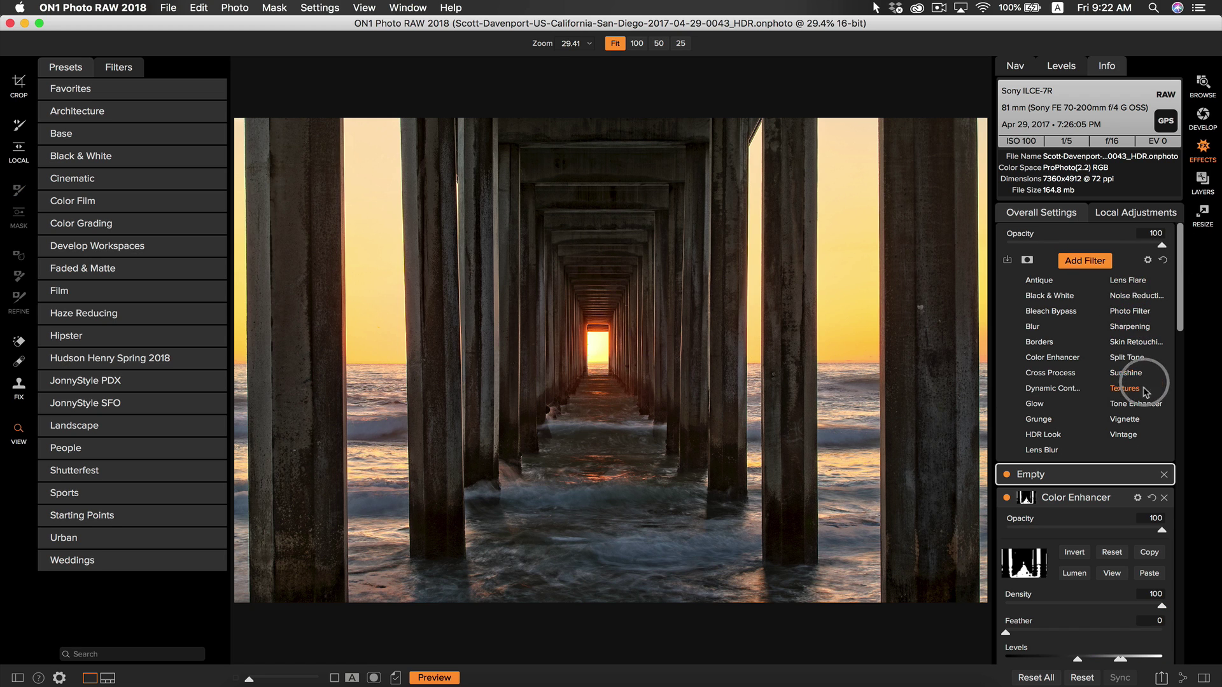
click(1130, 418)
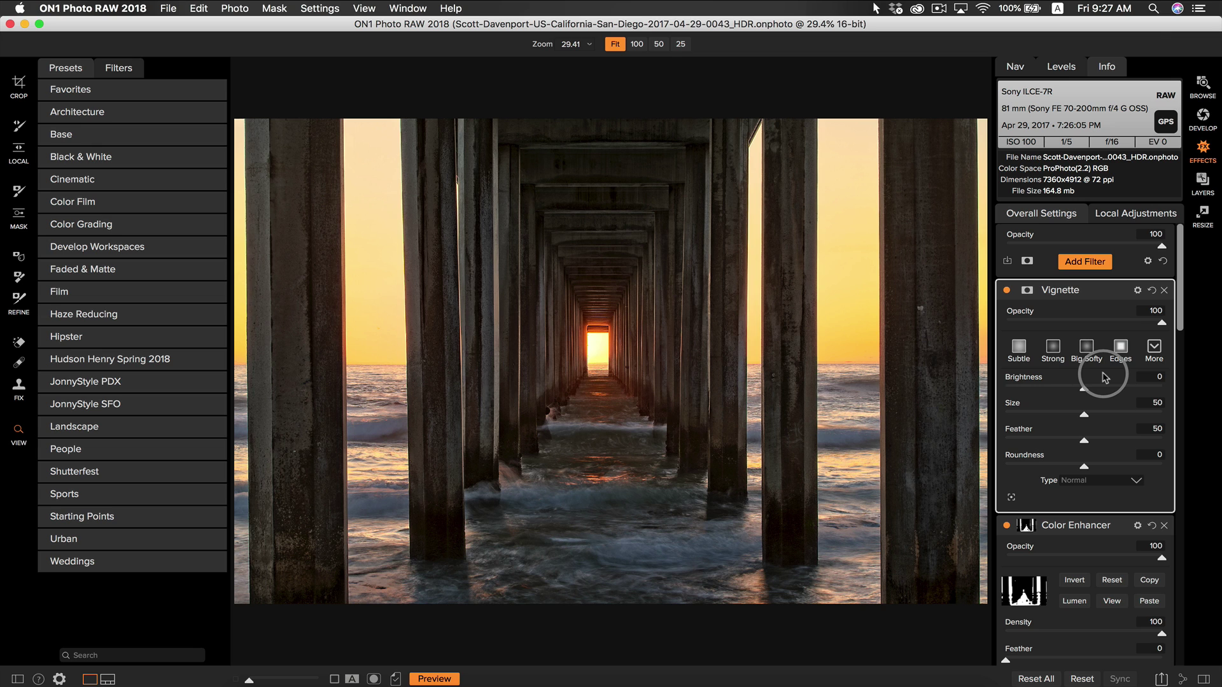
click(1089, 349)
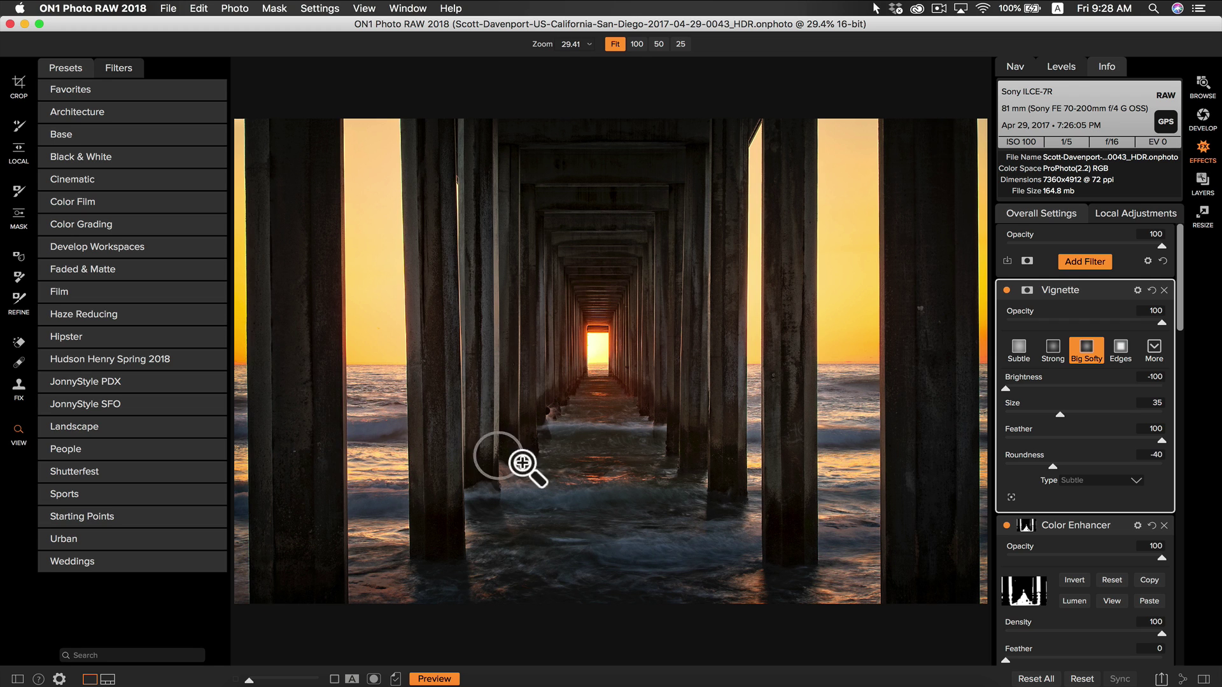
Compare the masks of the lower filters and paste the copied Dynamic Contrast mask into the Vignette filter
click(1027, 291)
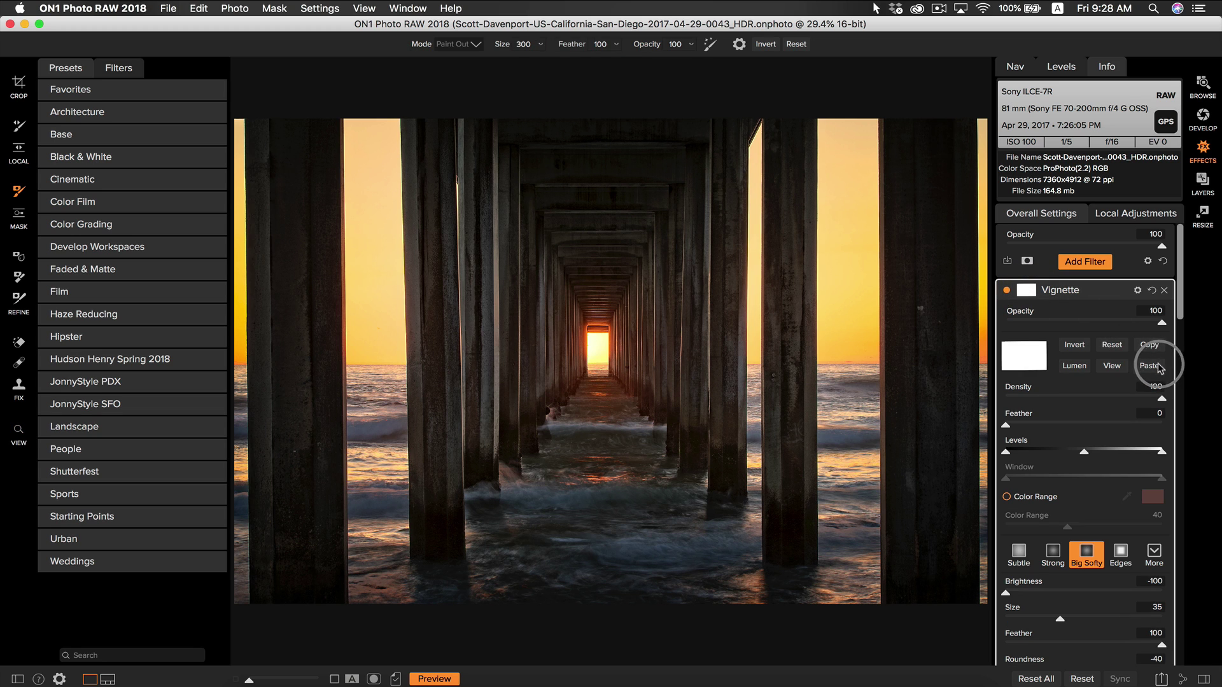
scroll(1127, 414, down, 10)
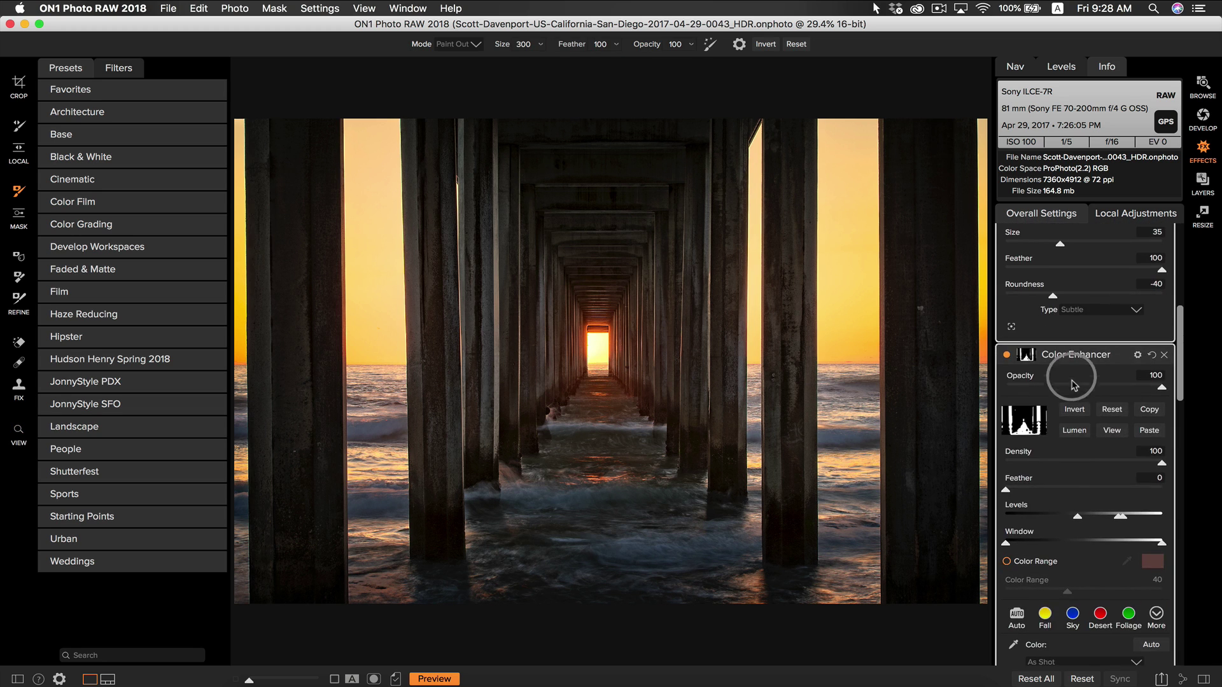
scroll(1082, 420, up, 10)
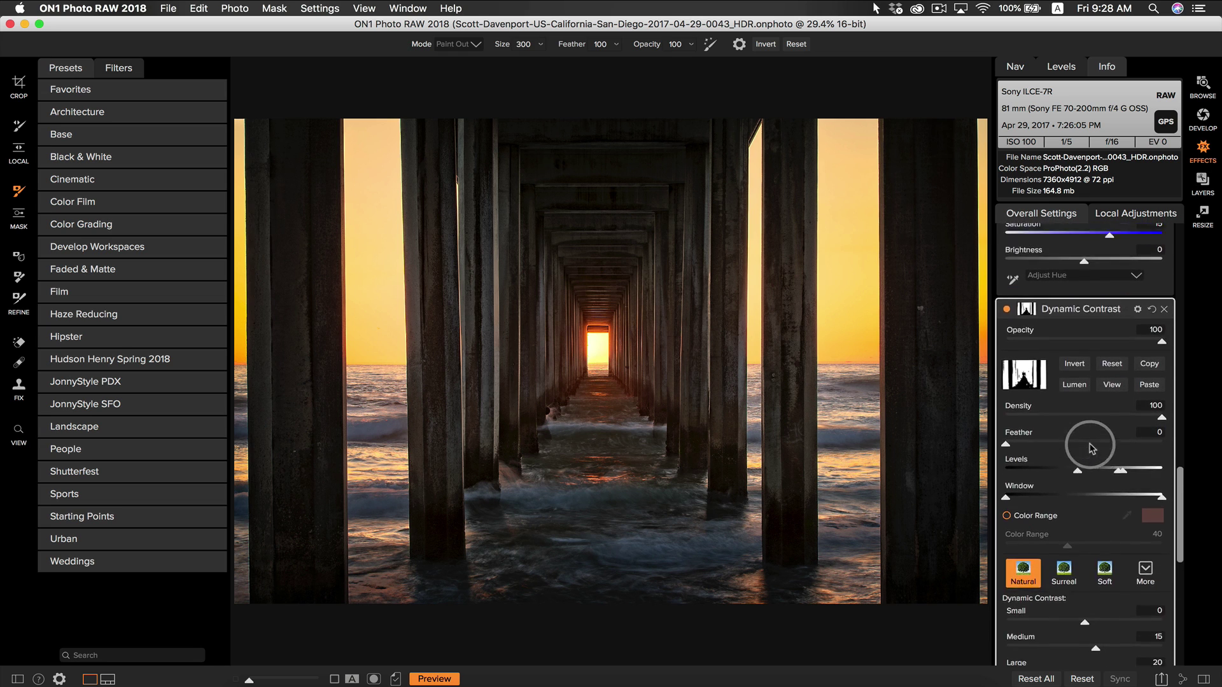
scroll(1089, 446, up, 3)
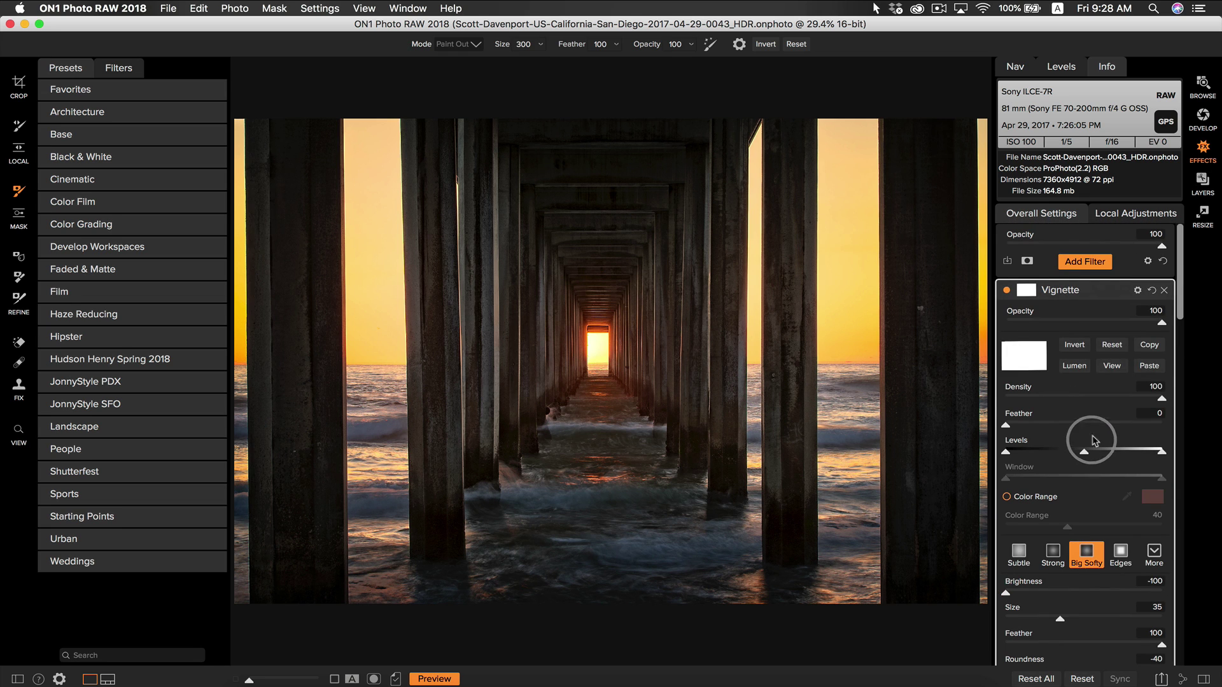
click(1150, 367)
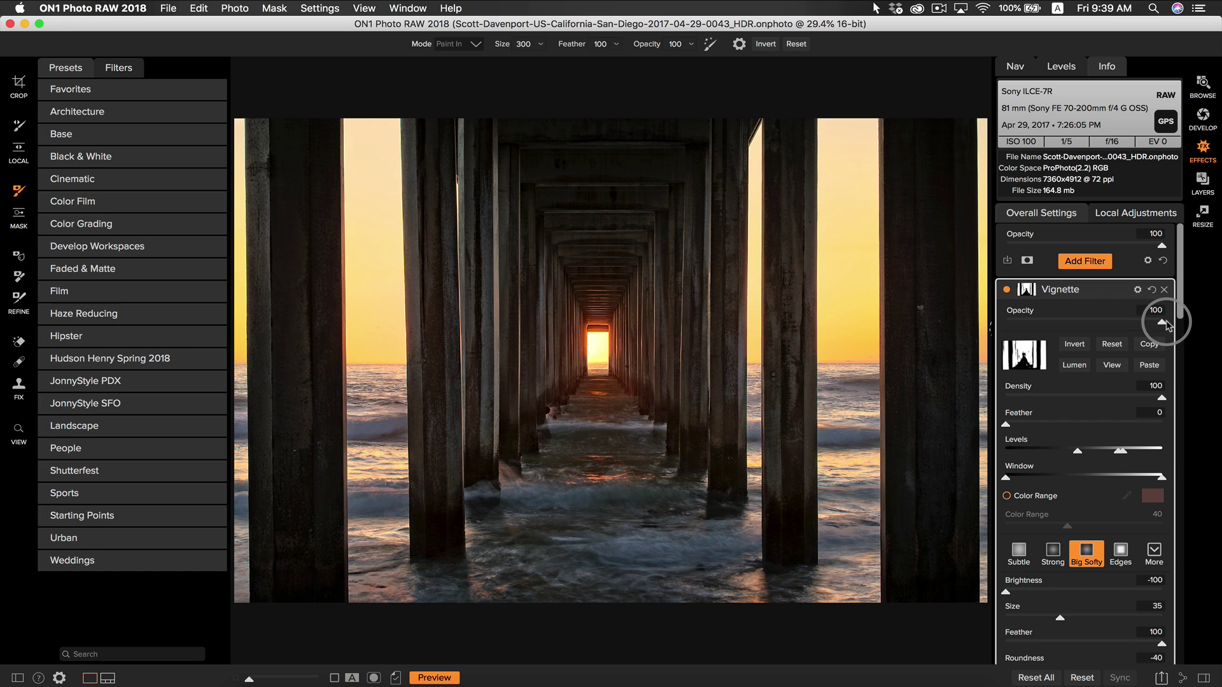
Set the Vignette filter's opacity to 50 and its size to 14
drag(1162, 324, 1086, 323)
scroll(1085, 398, down, 4)
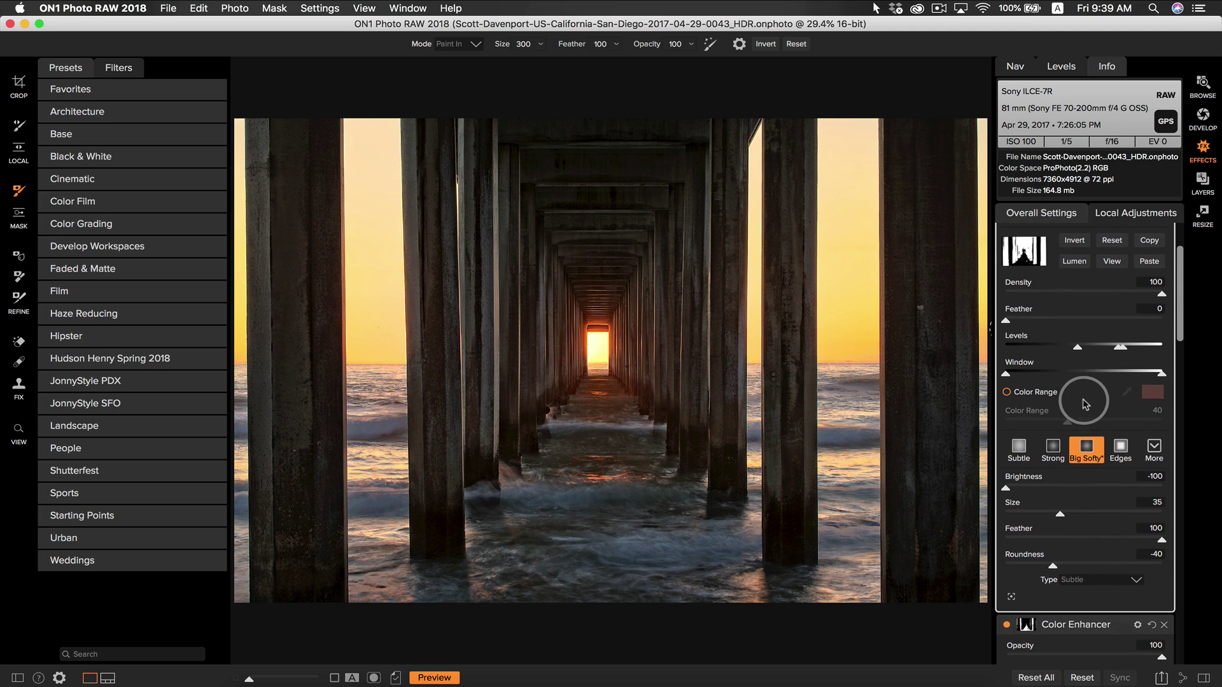
drag(1061, 516, 1027, 515)
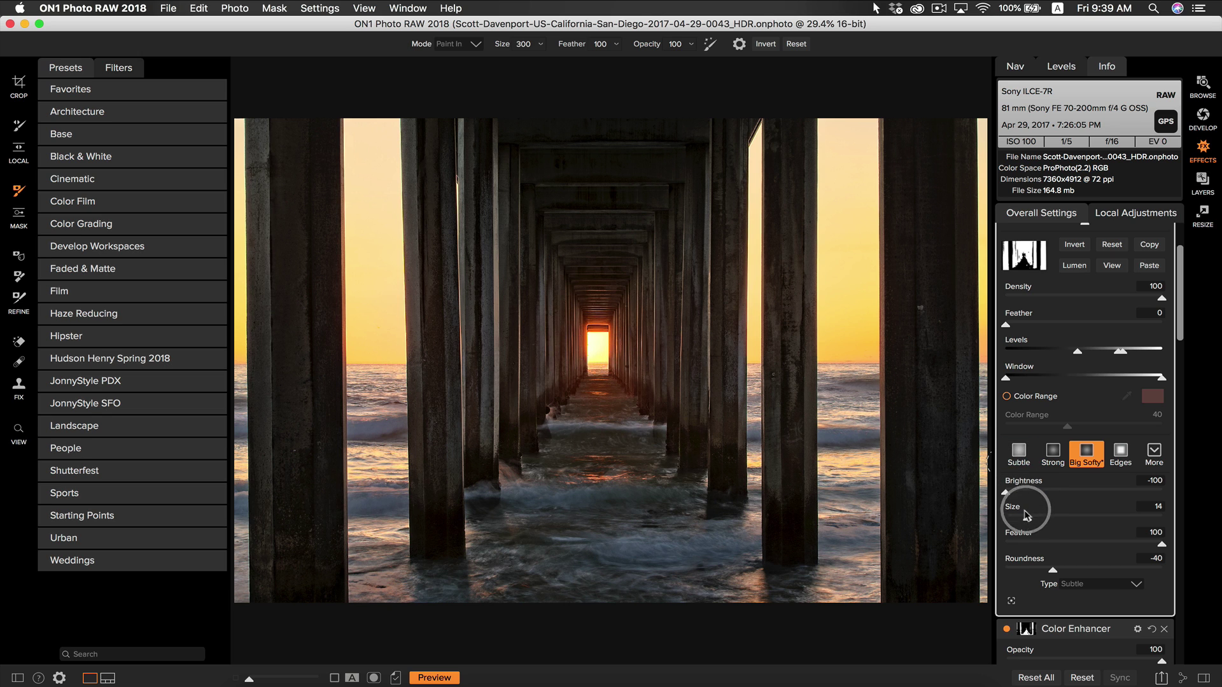
mouse_move(1027, 518)
mouse_down()
mouse_move(1173, 523)
mouse_move(1027, 519)
mouse_up()
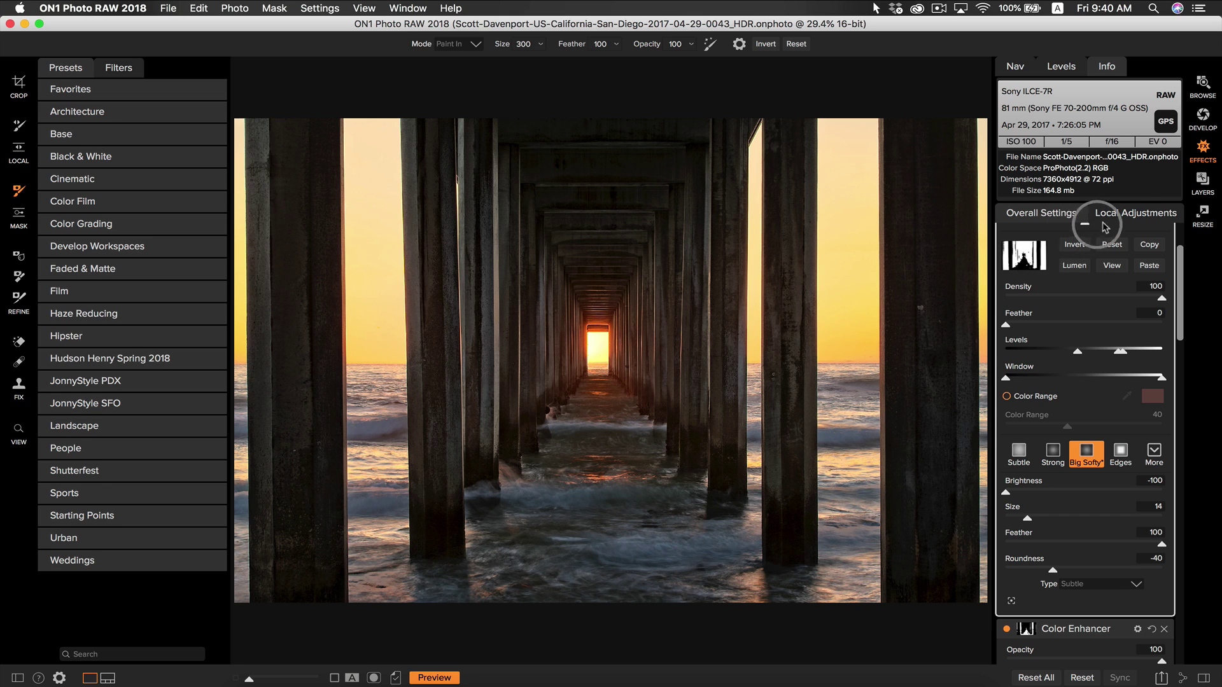
Set the local adjustment layer to Lighten with saturation 57, and its brush to Paint In at 45 opacity
click(1130, 215)
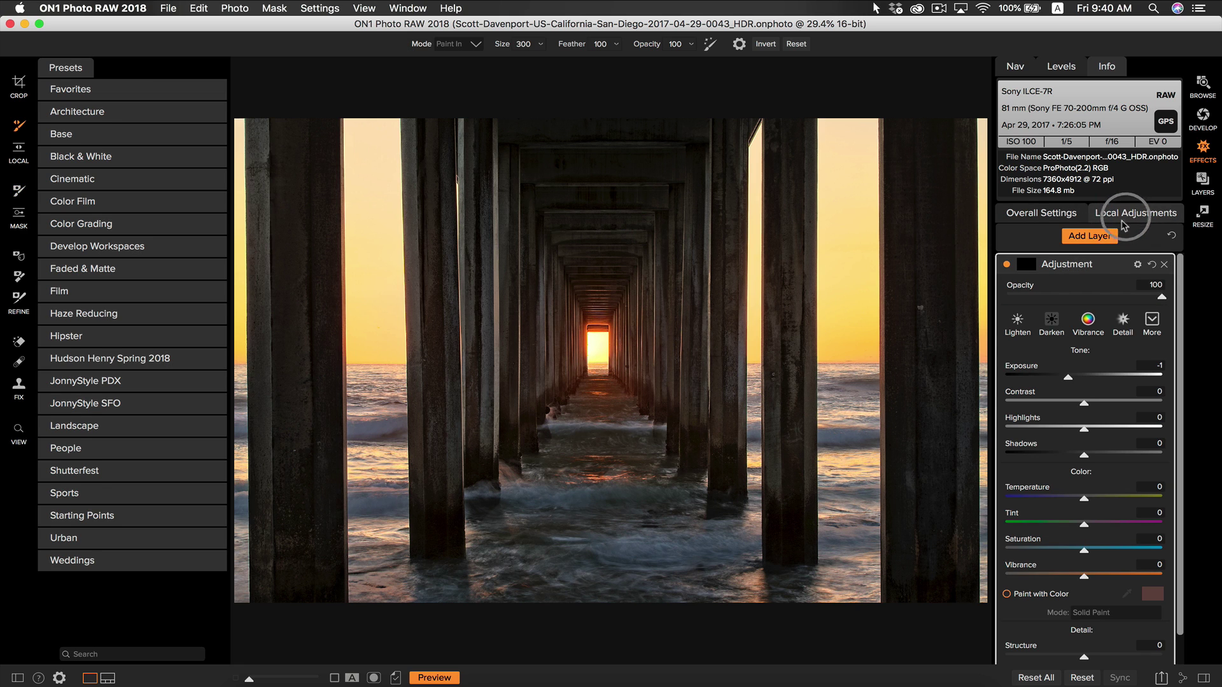
click(1017, 323)
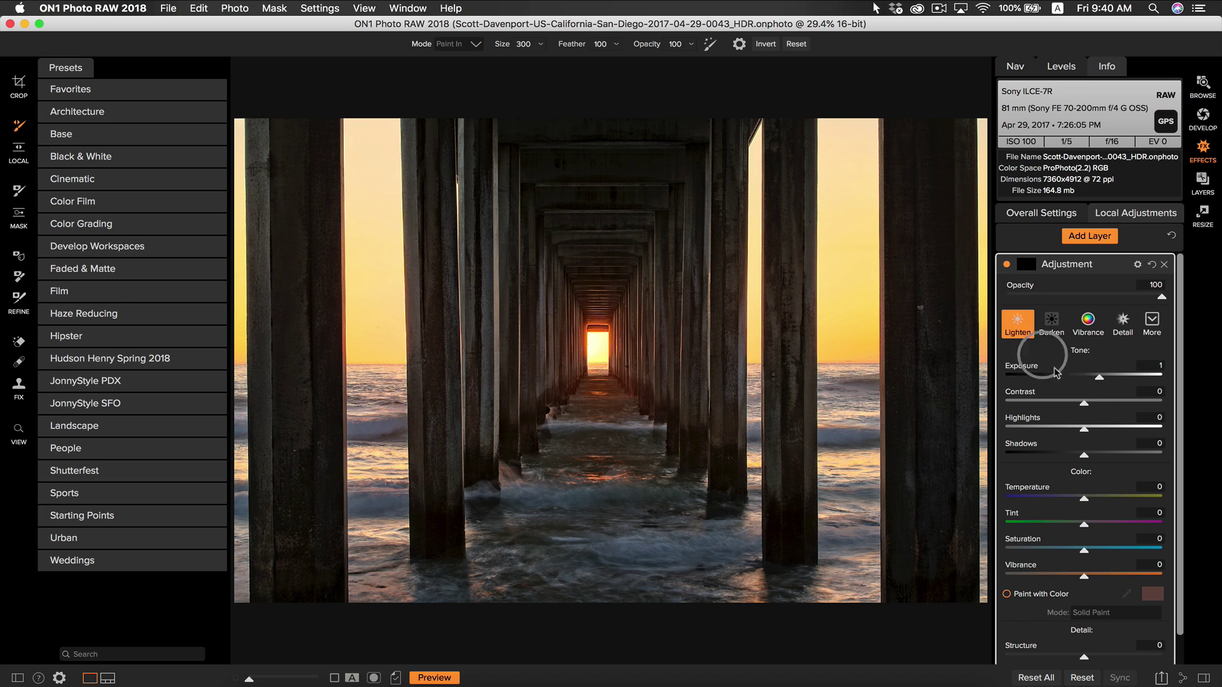
drag(1084, 550, 1128, 548)
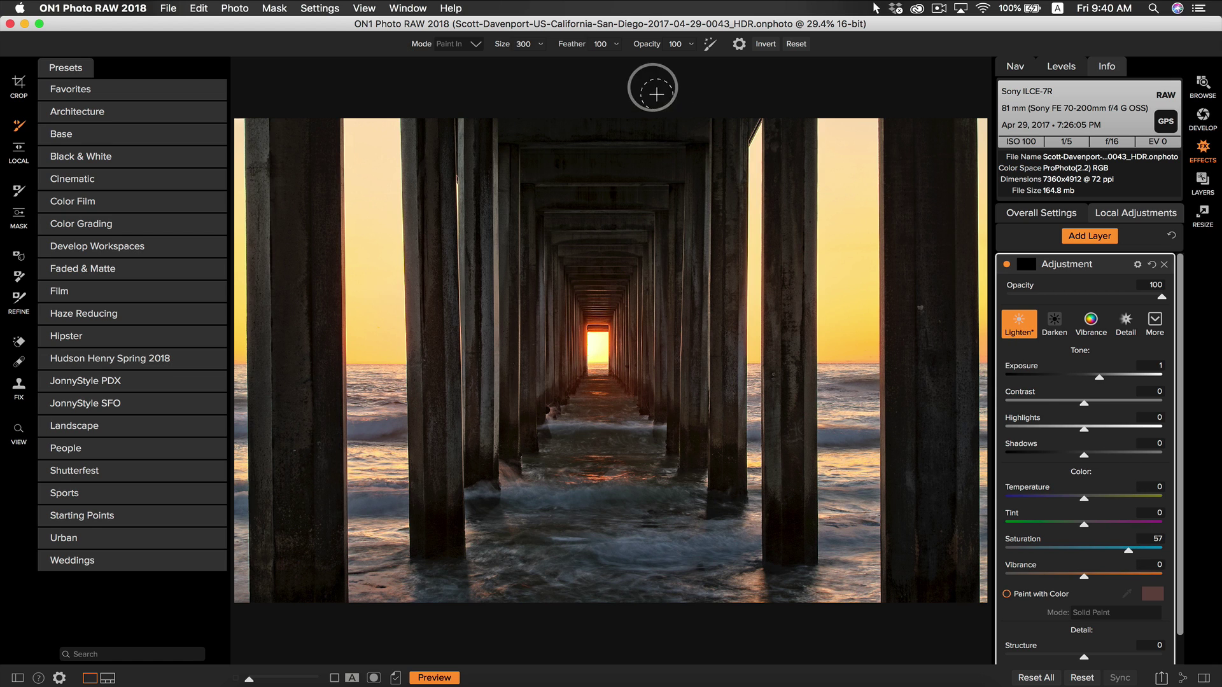
drag(651, 49, 581, 49)
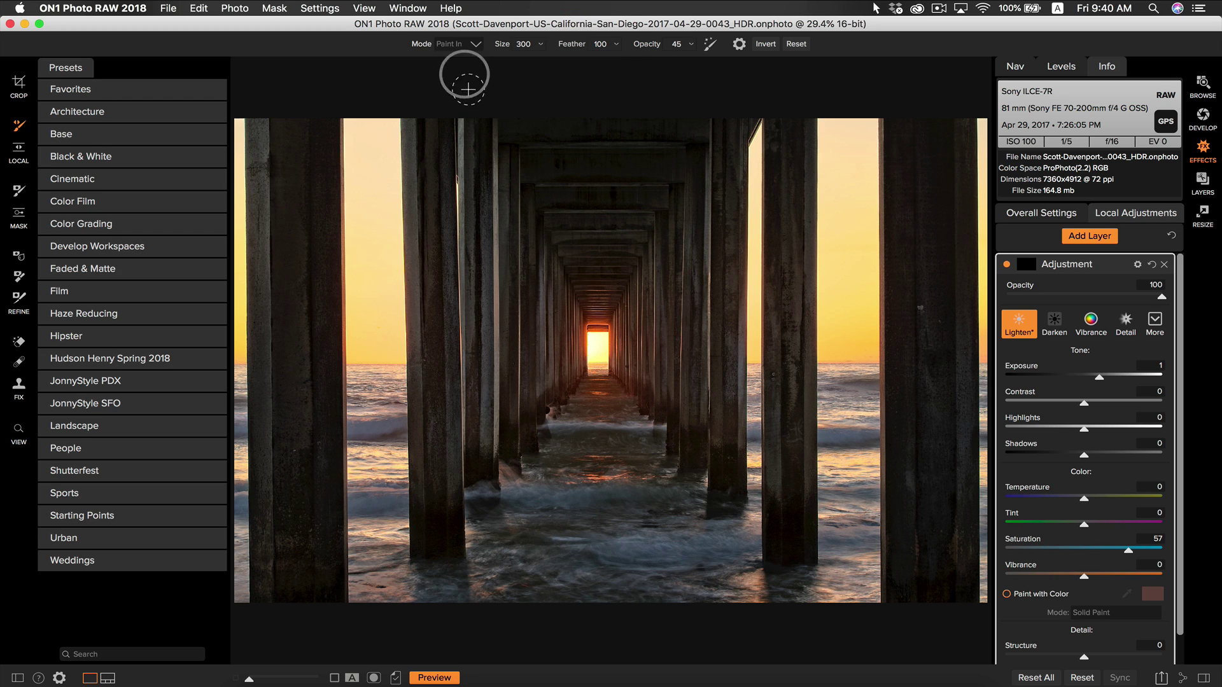
click(472, 45)
click(466, 73)
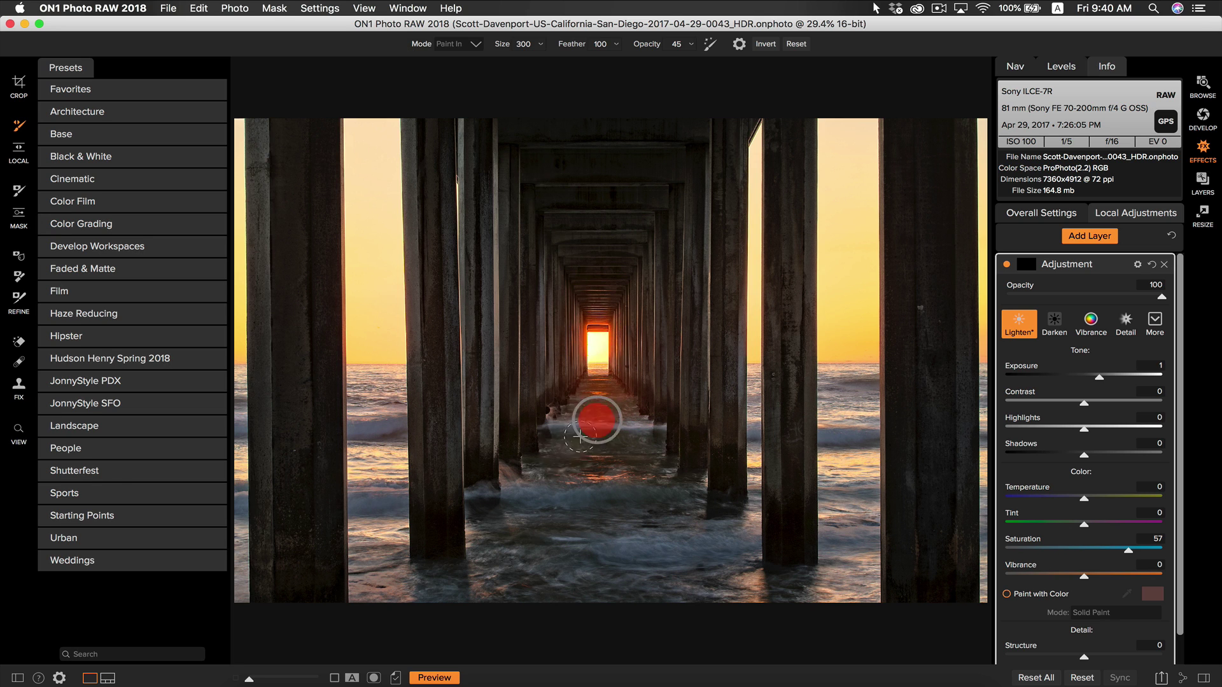
Paint the lightening onto the water beneath the pier, enlarging the brush to 800, and set the layer's opacity to 73
mouse_move(608, 463)
mouse_down()
mouse_move(613, 433)
mouse_move(665, 518)
mouse_move(626, 515)
mouse_move(549, 584)
mouse_move(483, 614)
mouse_move(533, 522)
mouse_move(515, 521)
mouse_move(461, 583)
mouse_move(561, 527)
mouse_move(542, 595)
mouse_up()
key(bracketright)
key(bracketright)
key(bracketright)
key(bracketright)
key(bracketright)
key(bracketright)
key(bracketright)
key(bracketright)
key(bracketright)
key(bracketright)
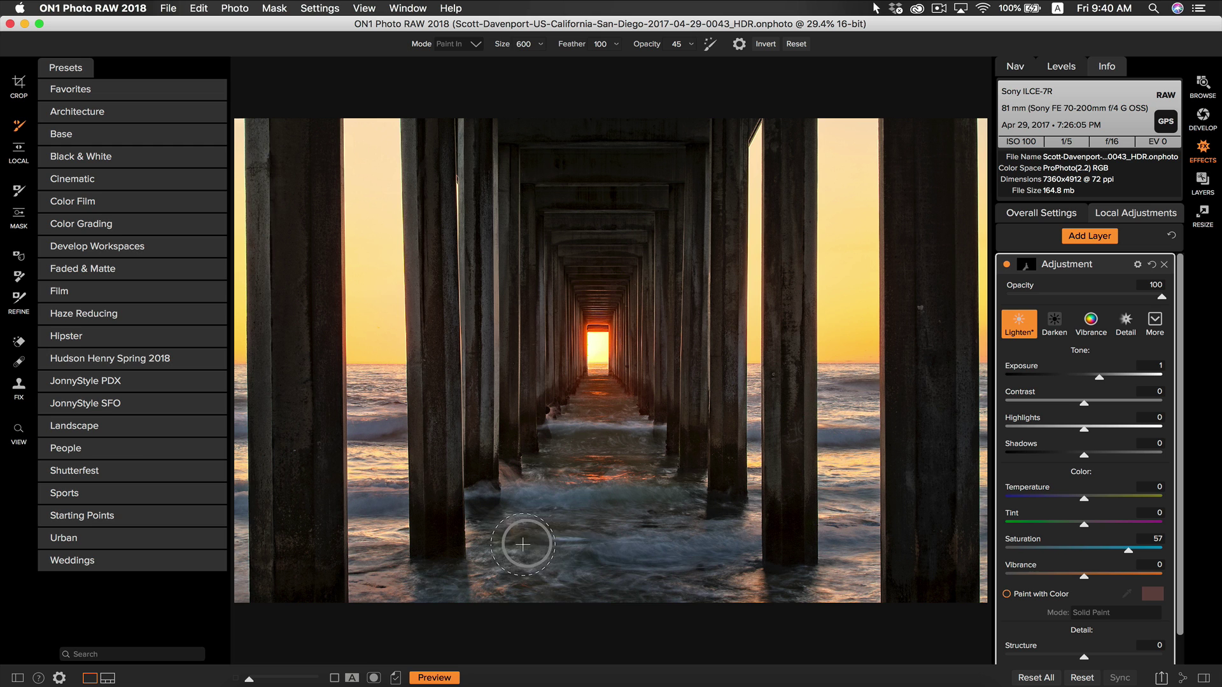
mouse_move(636, 662)
mouse_down()
mouse_move(538, 484)
mouse_move(446, 612)
mouse_move(560, 481)
mouse_move(614, 610)
mouse_move(596, 539)
mouse_move(651, 525)
mouse_move(677, 558)
mouse_move(603, 424)
mouse_move(587, 470)
mouse_move(601, 321)
mouse_up()
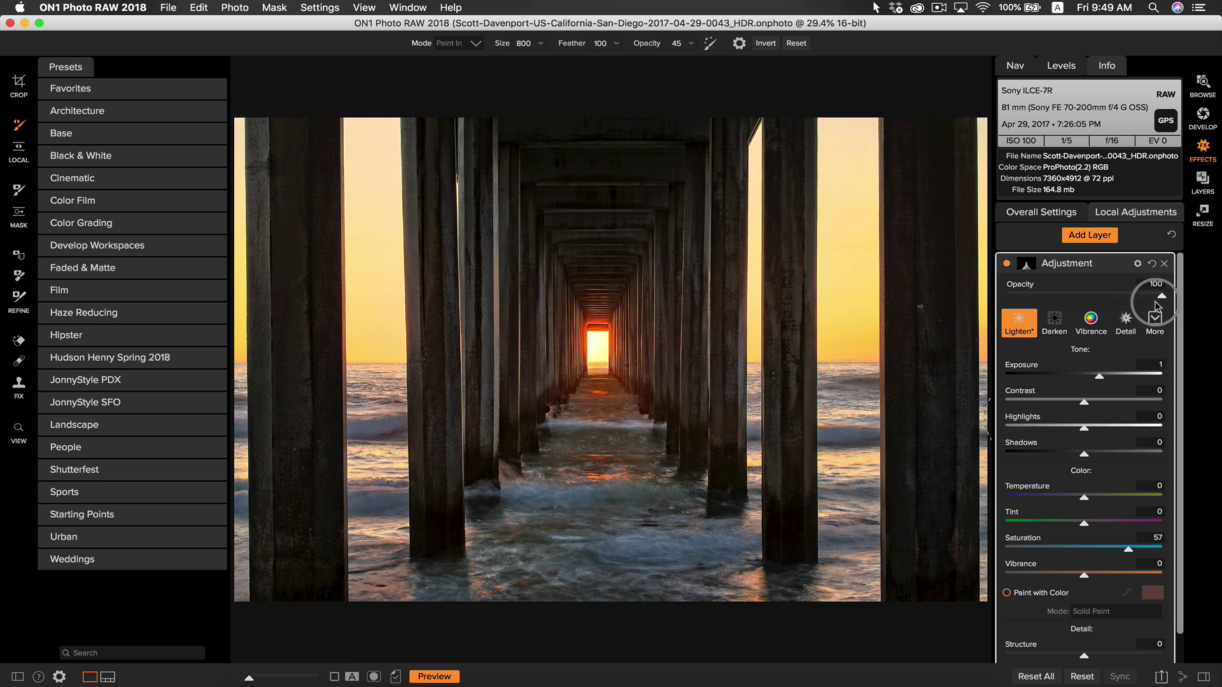
drag(1163, 297, 1120, 297)
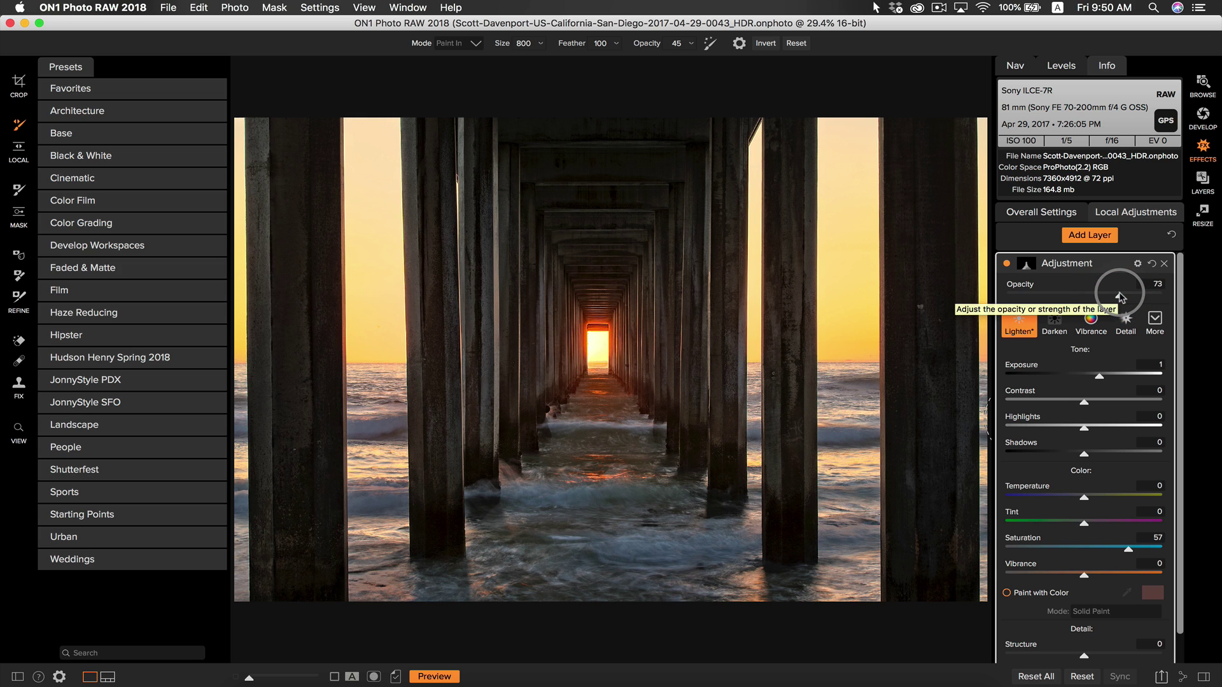
Add a Sunshine filter above Vignette in the overall settings, at 100 opacity
click(1044, 211)
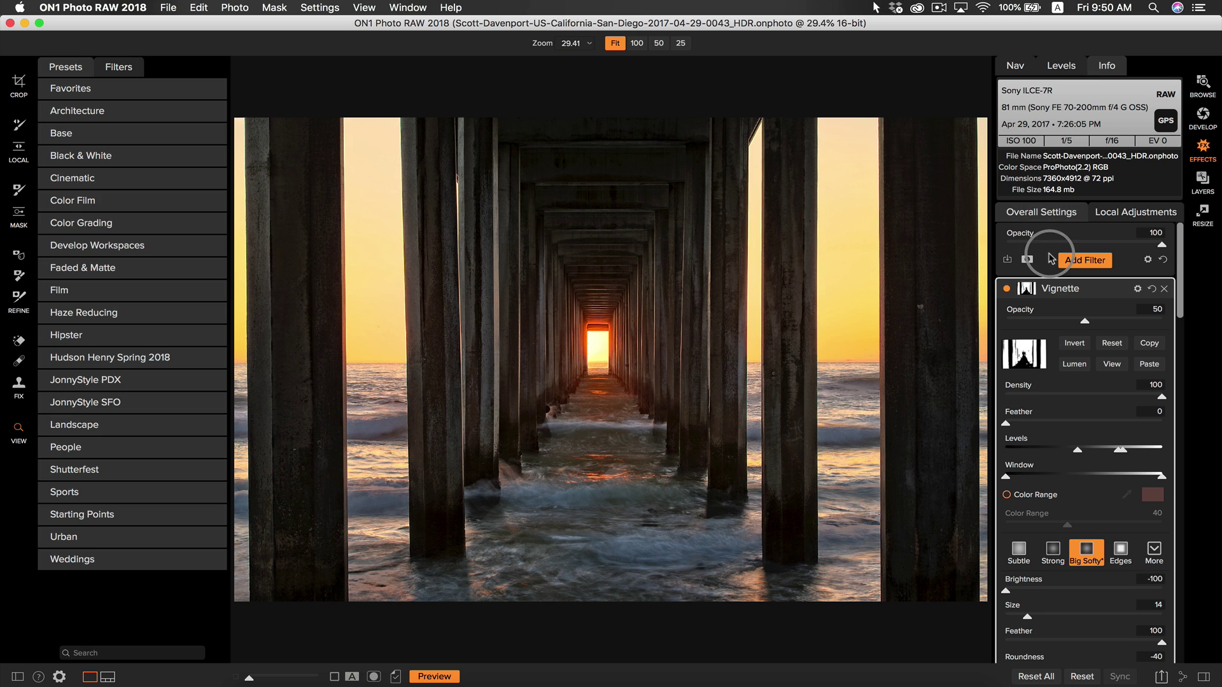
click(1077, 260)
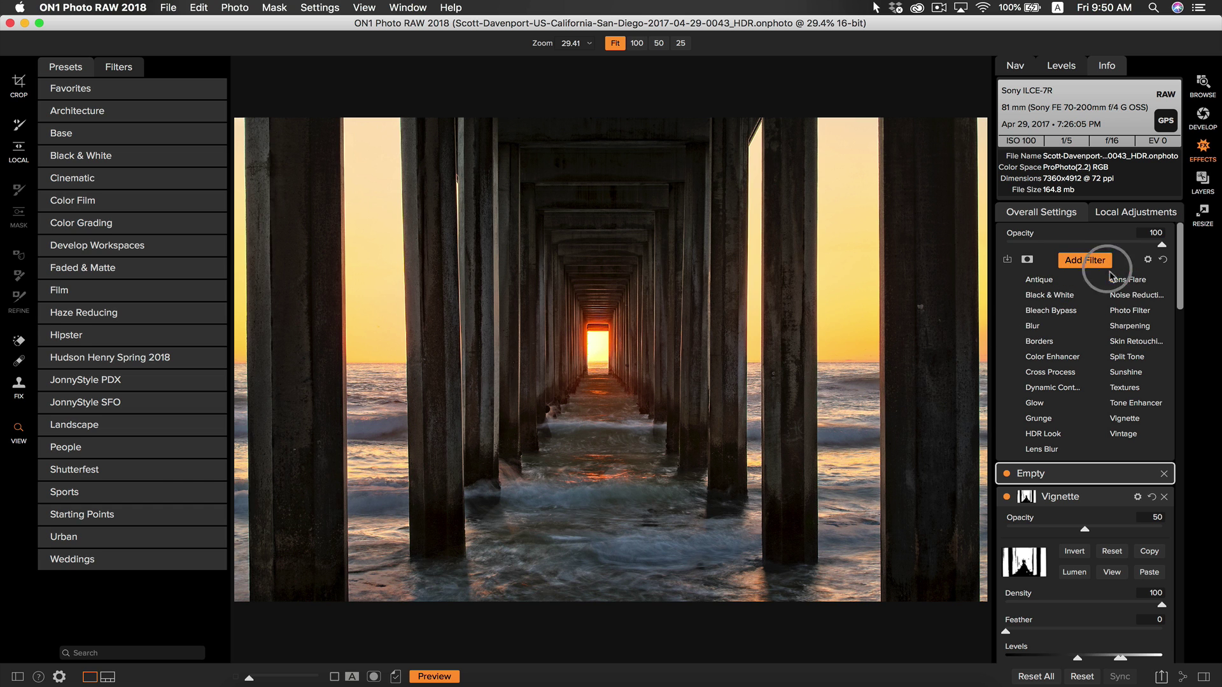
click(1128, 371)
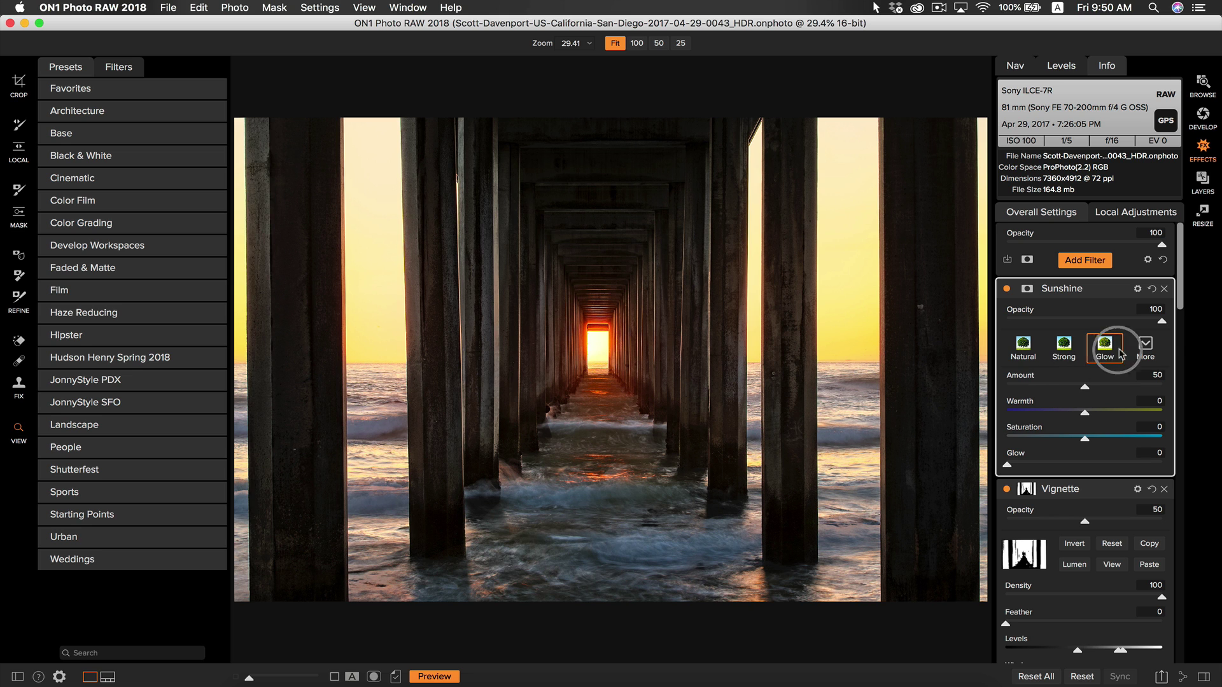
mouse_move(1162, 322)
mouse_down()
mouse_move(1099, 319)
mouse_move(1175, 326)
mouse_up()
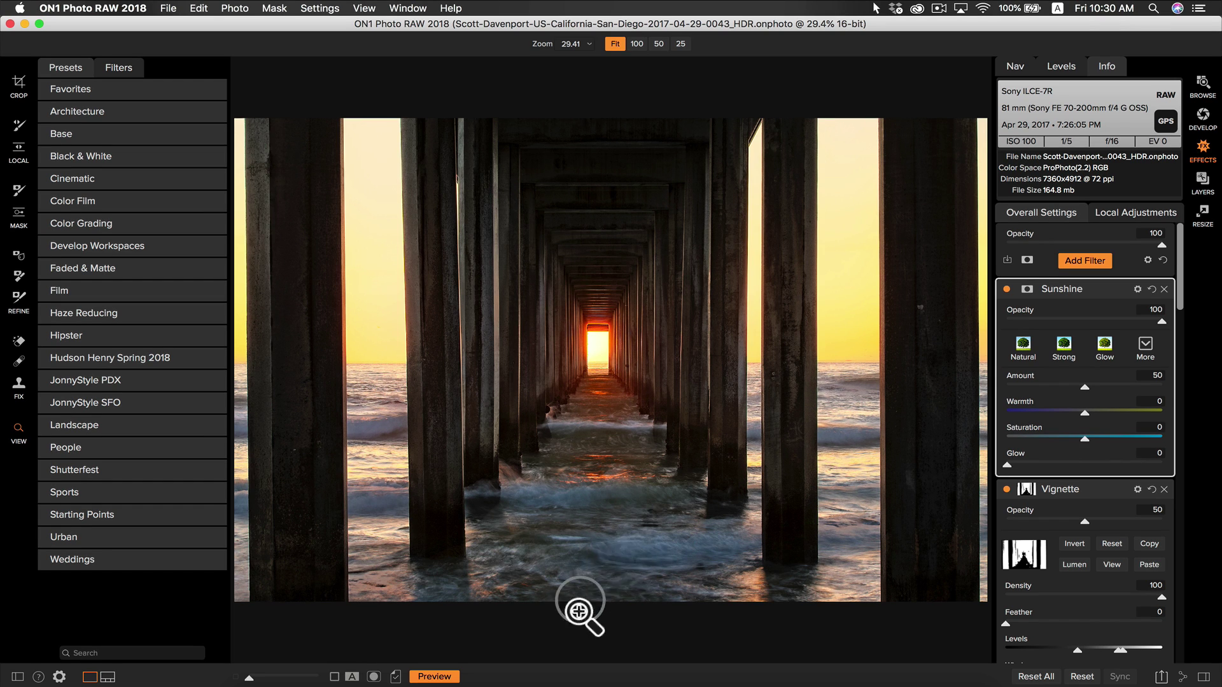
Toggle the preview off and on several times to compare the original with the finished edit
click(439, 677)
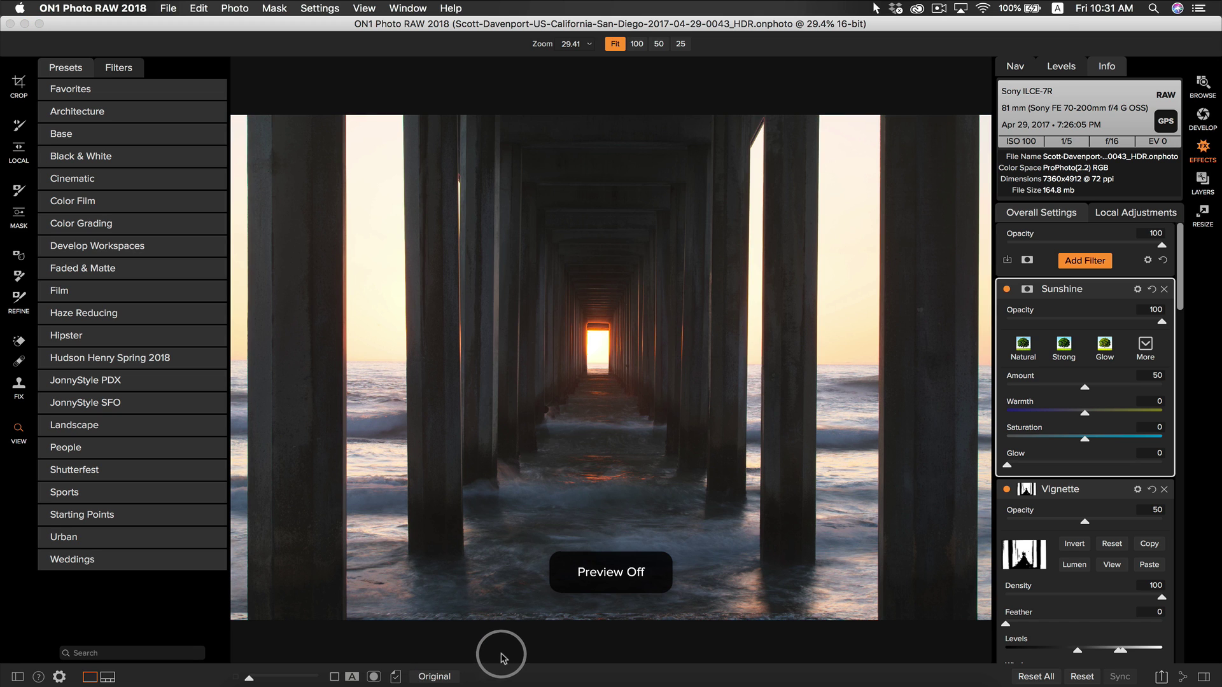
key(super+p)
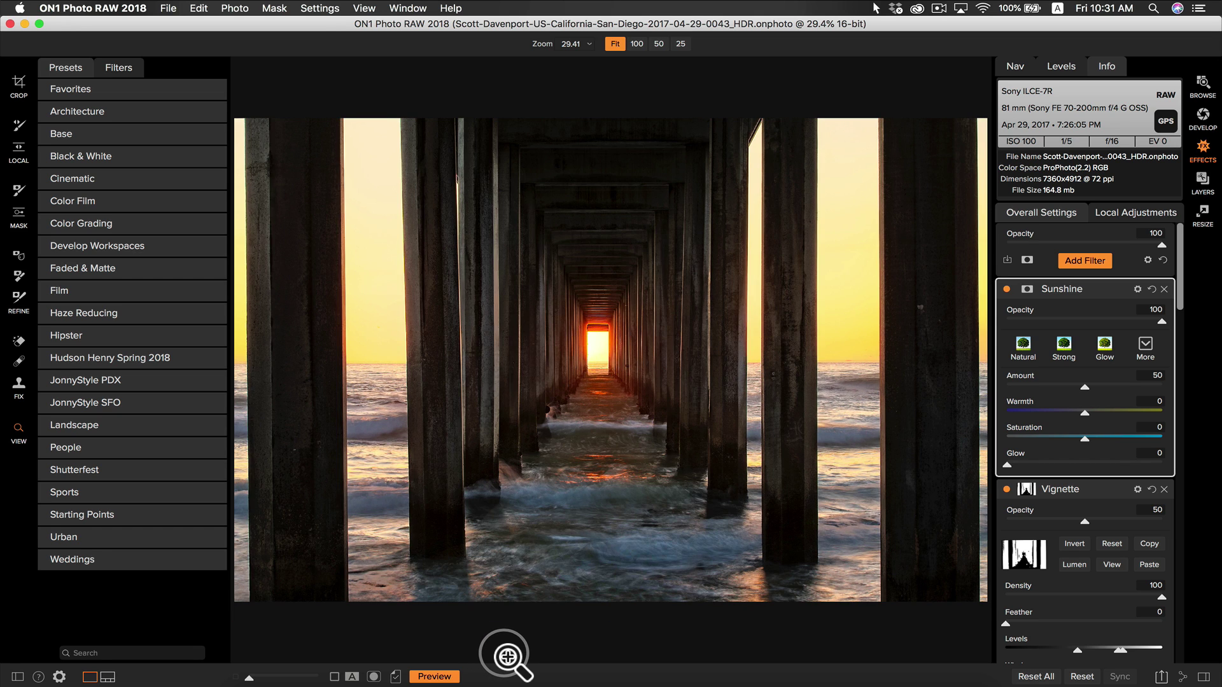
key(super+p)
key(super+p)
key(super+p)
key(super+p)
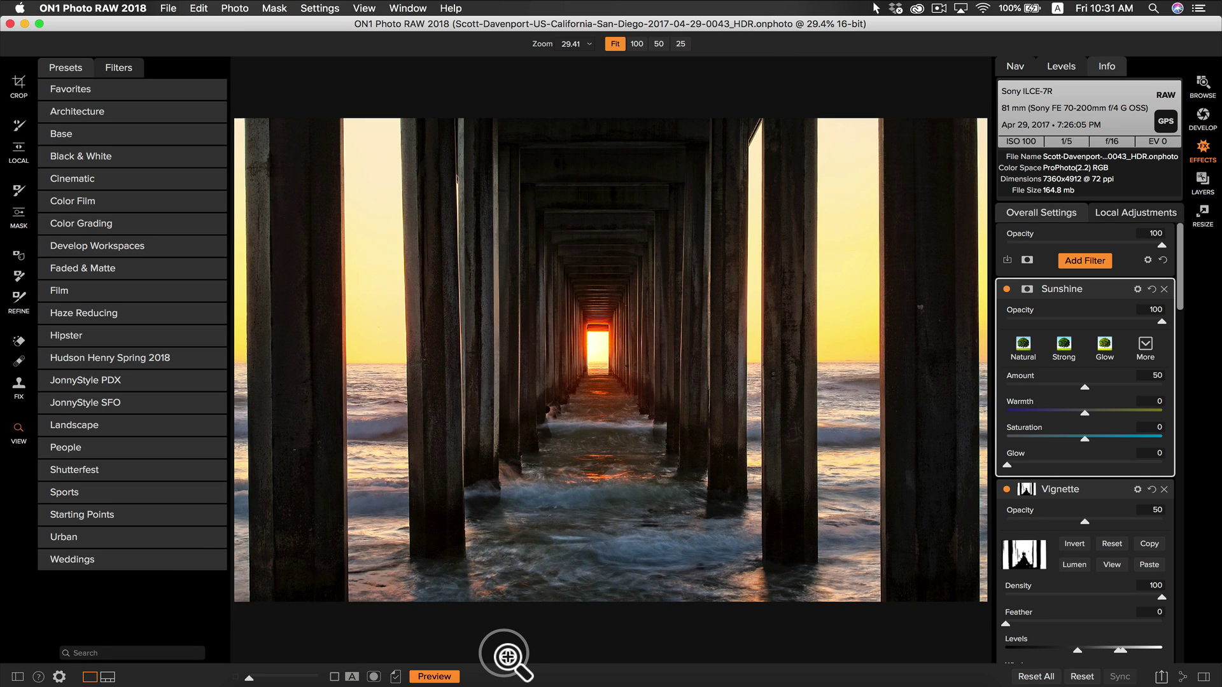